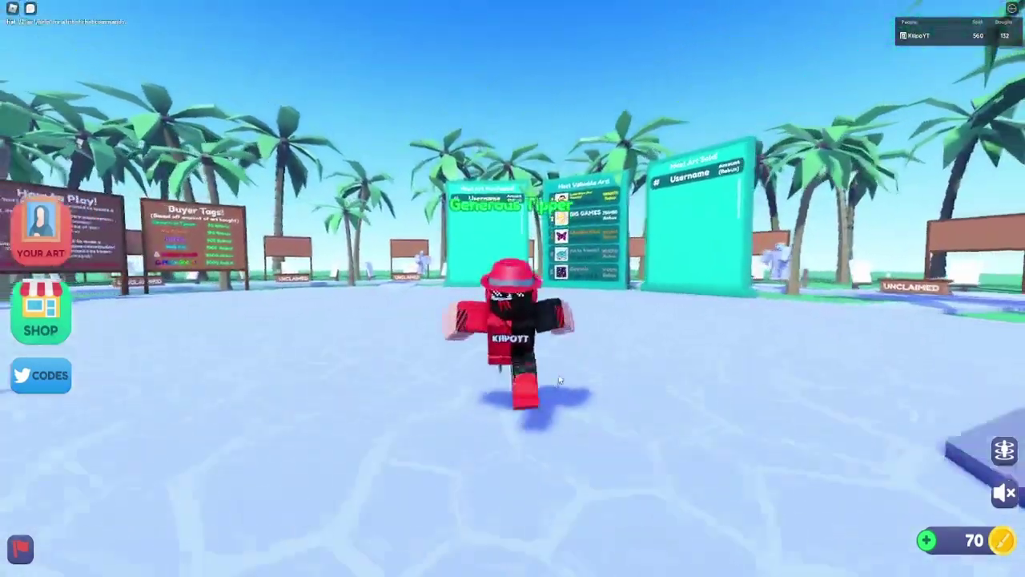
- Walk around the map to examine the unclaimed booths, the Unlock Frames machine, the Frame Upgrader and the leaderboards
key(w)
key(w)
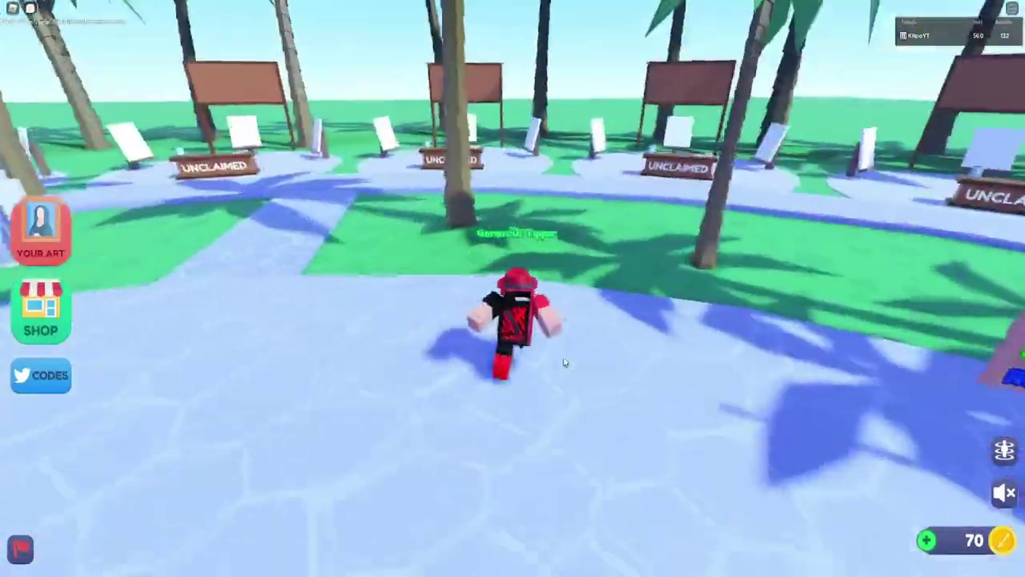
key(w)
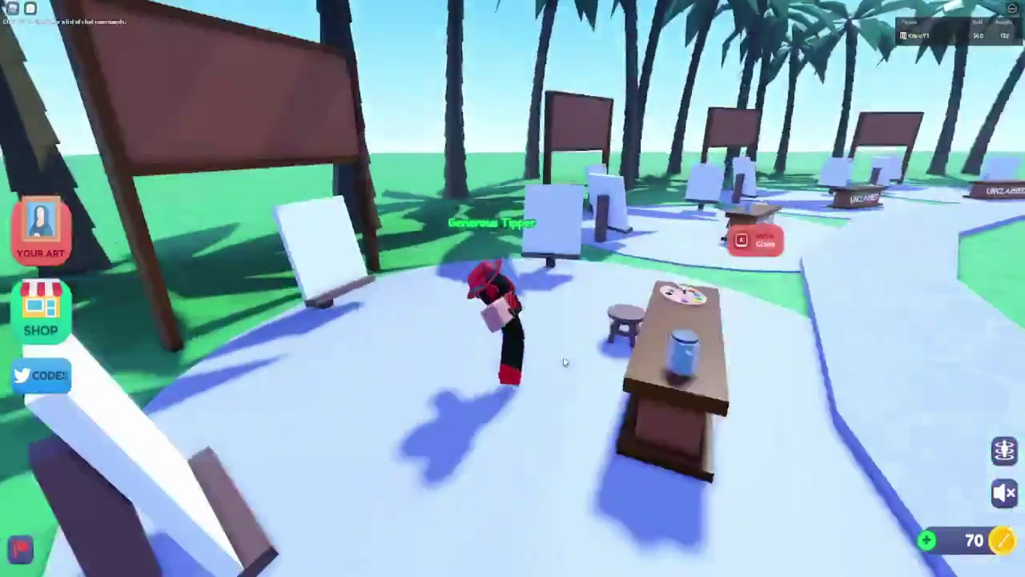
key(w)
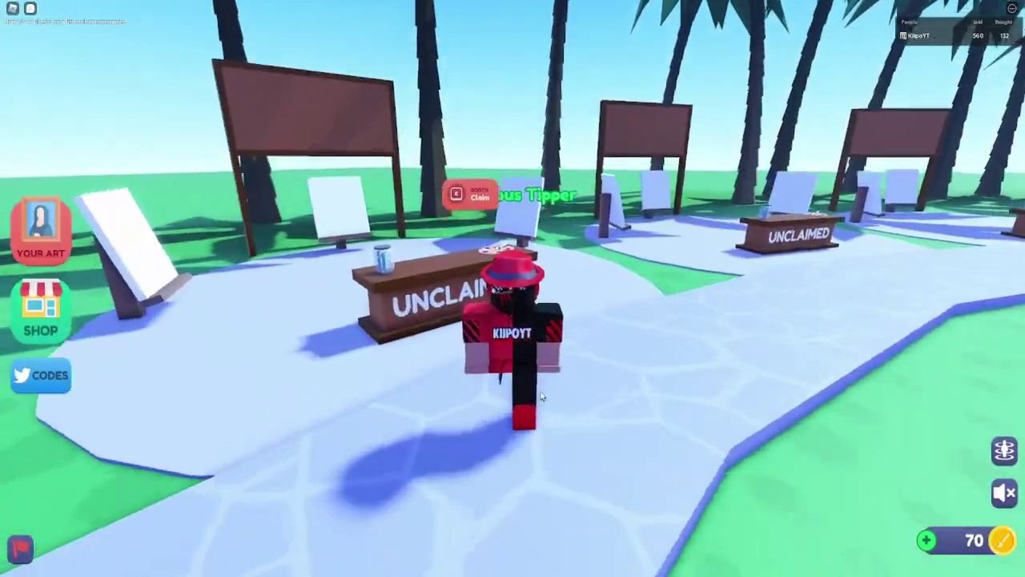
key(w)
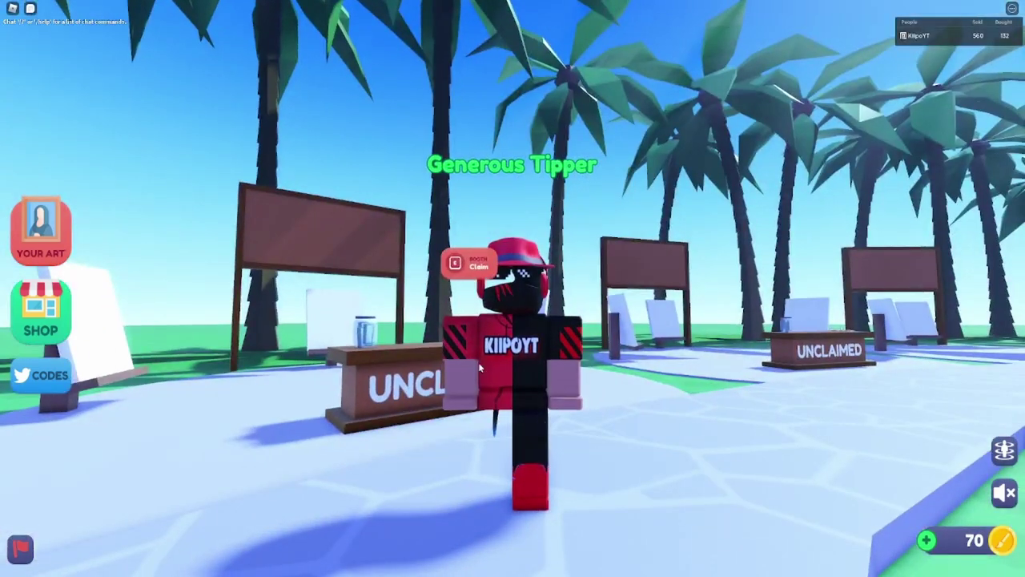
key(w)
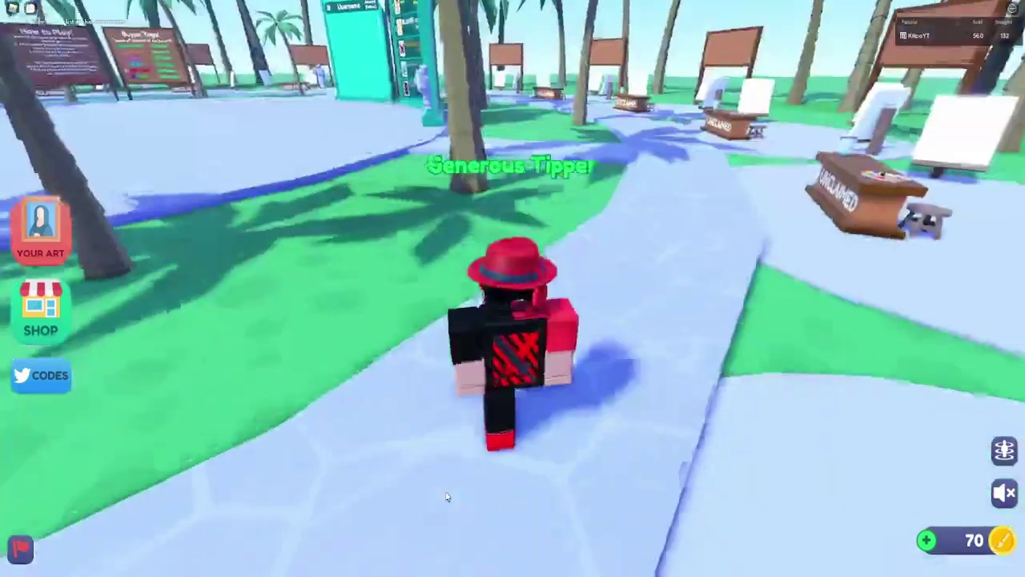
key(w)
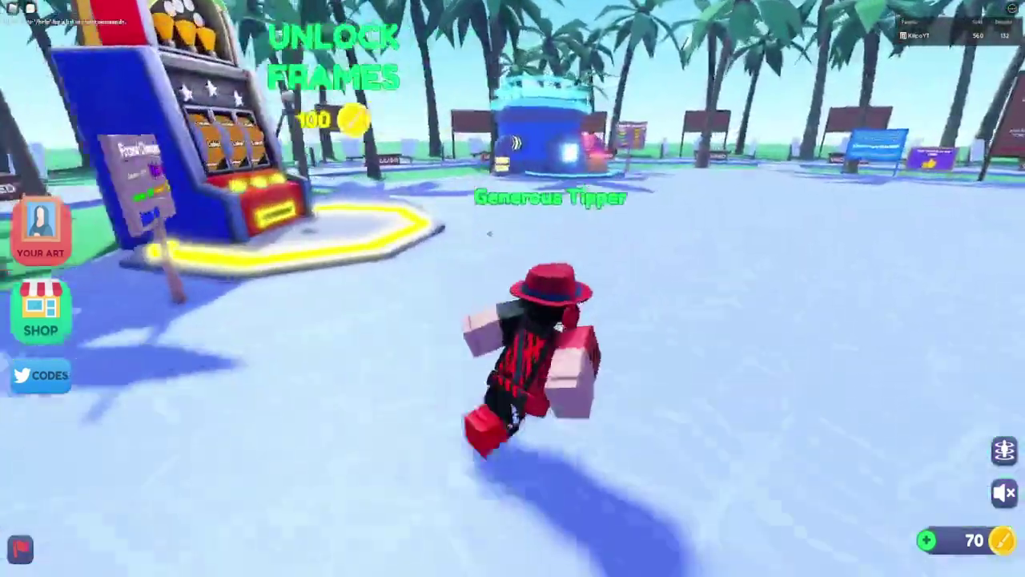
key(w)
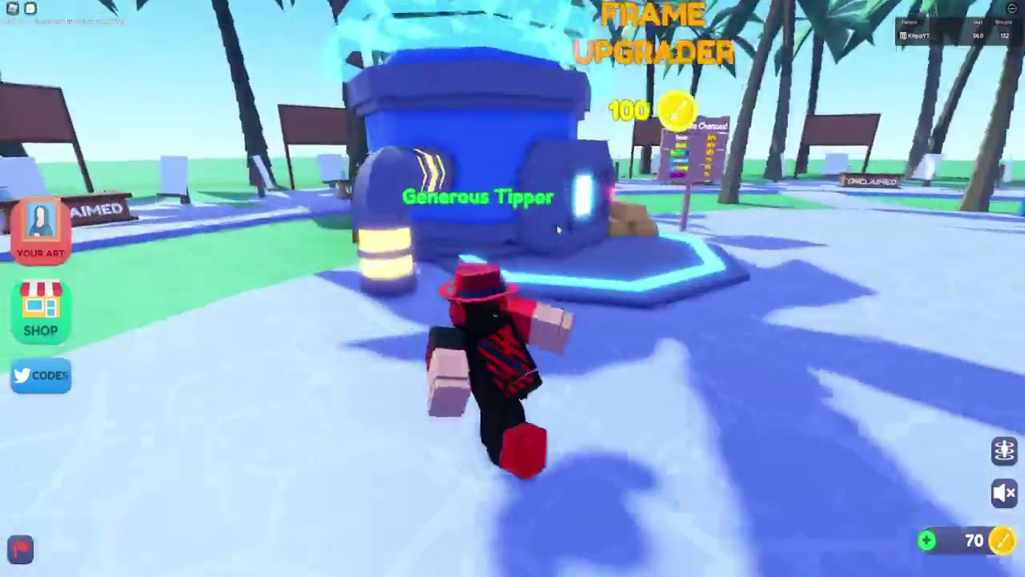
key(w)
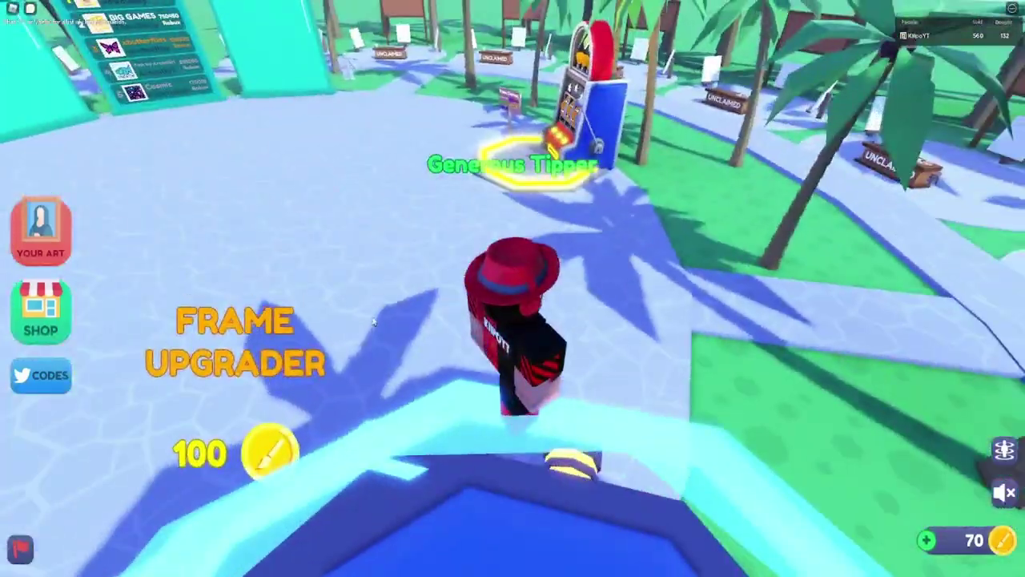
key(w)
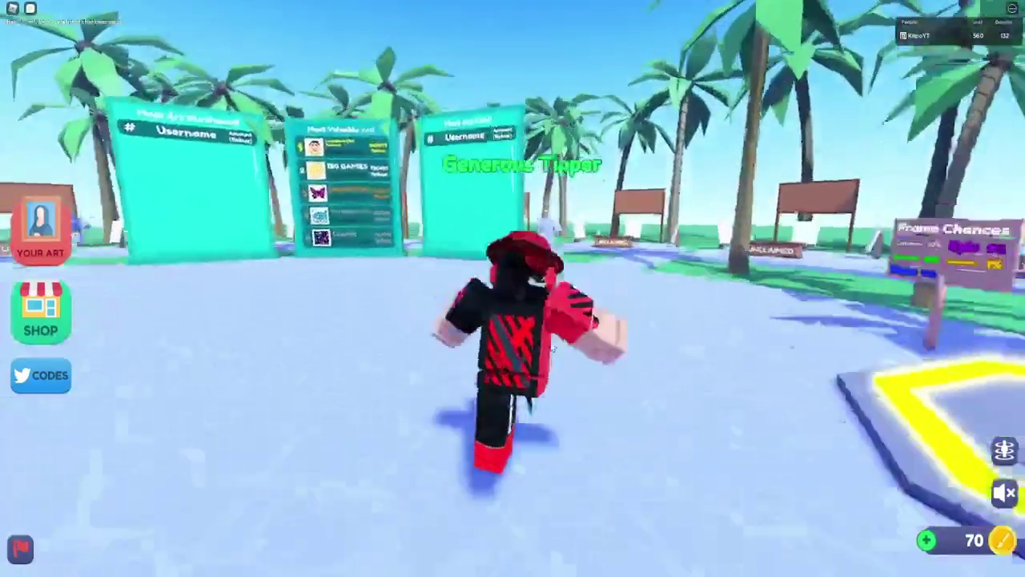
- Go to an unclaimed booth across the grass and claim it
key(w)
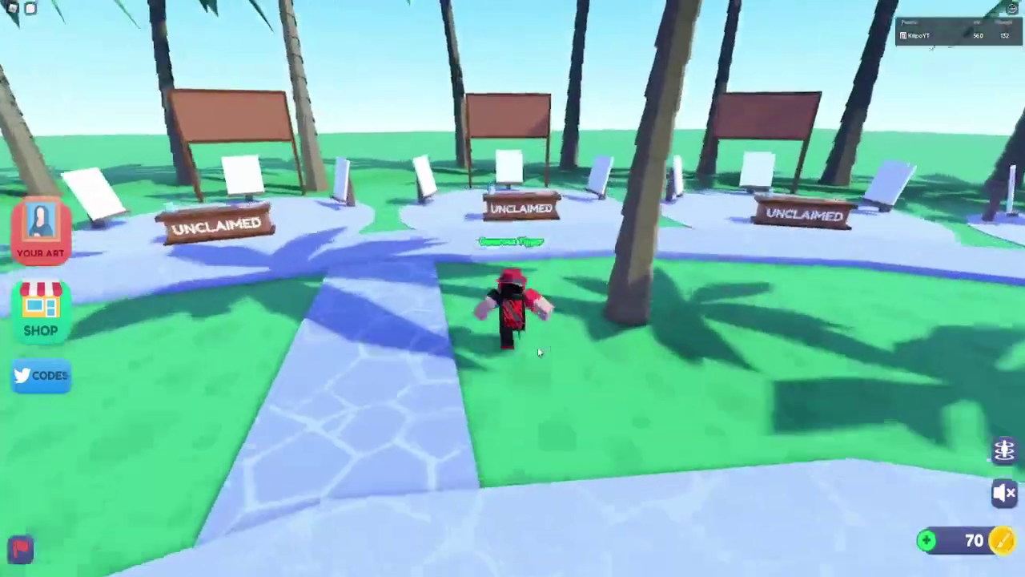
key(e)
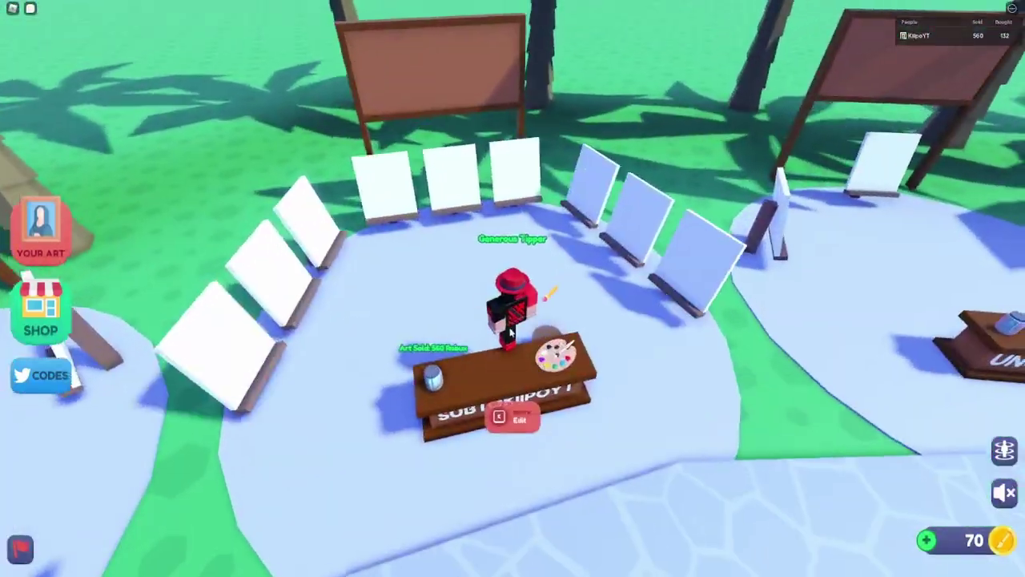
- Put the Shrek painting on the back row's first canvas, using the Steampunk frame and a price of 500 Robux
key(w)
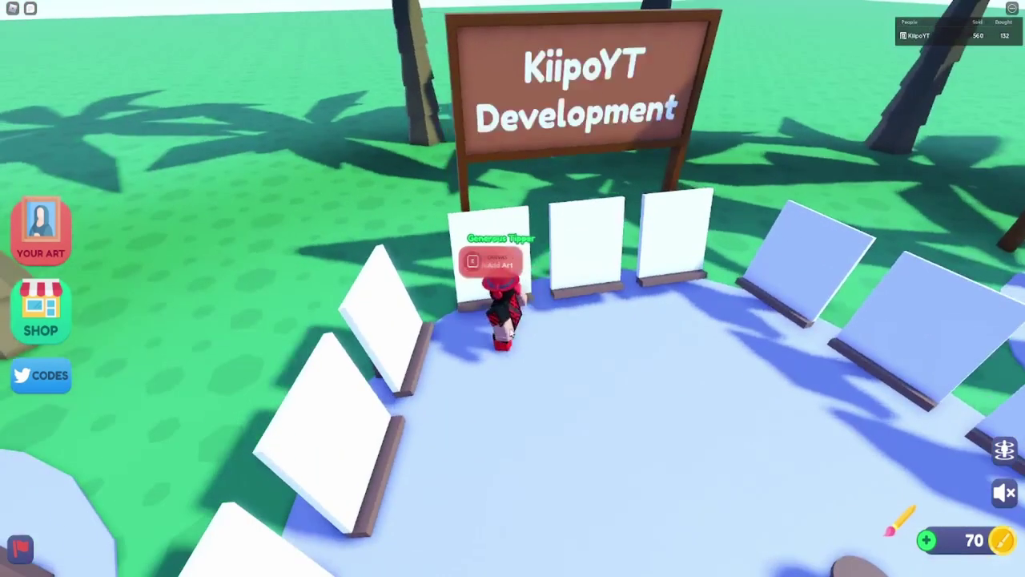
key(e)
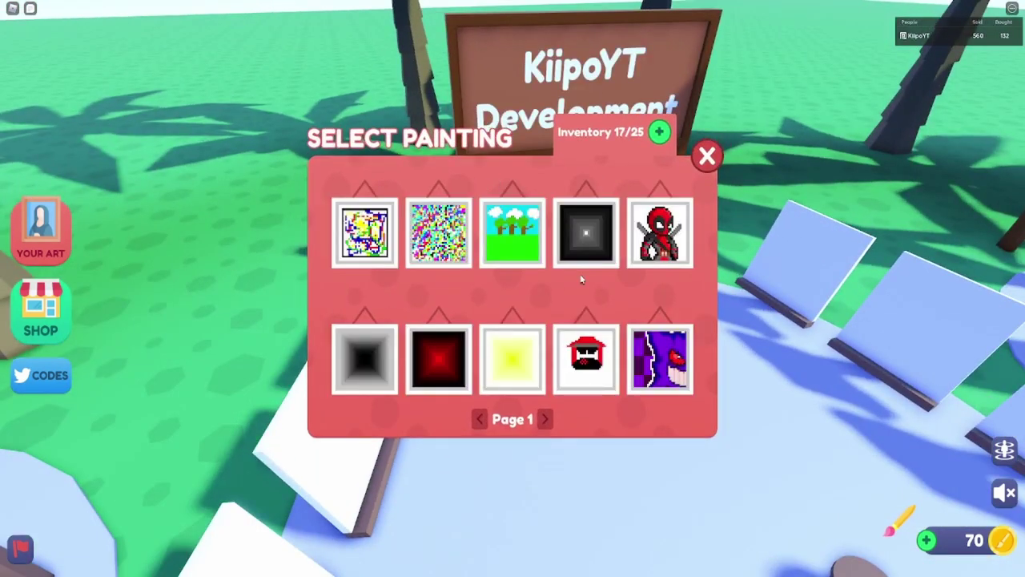
click(545, 418)
click(415, 383)
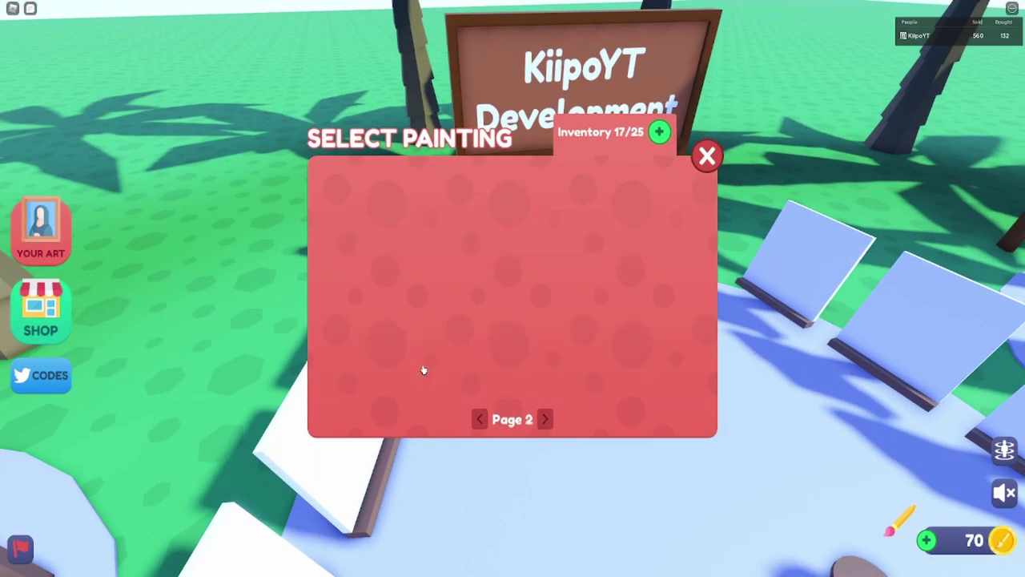
click(461, 387)
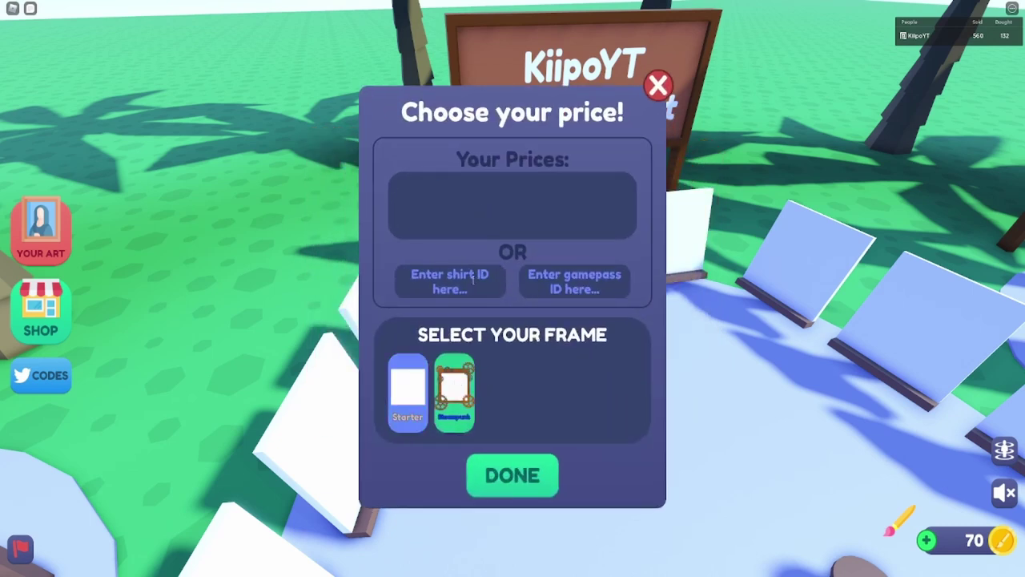
scroll(561, 200, down, 1)
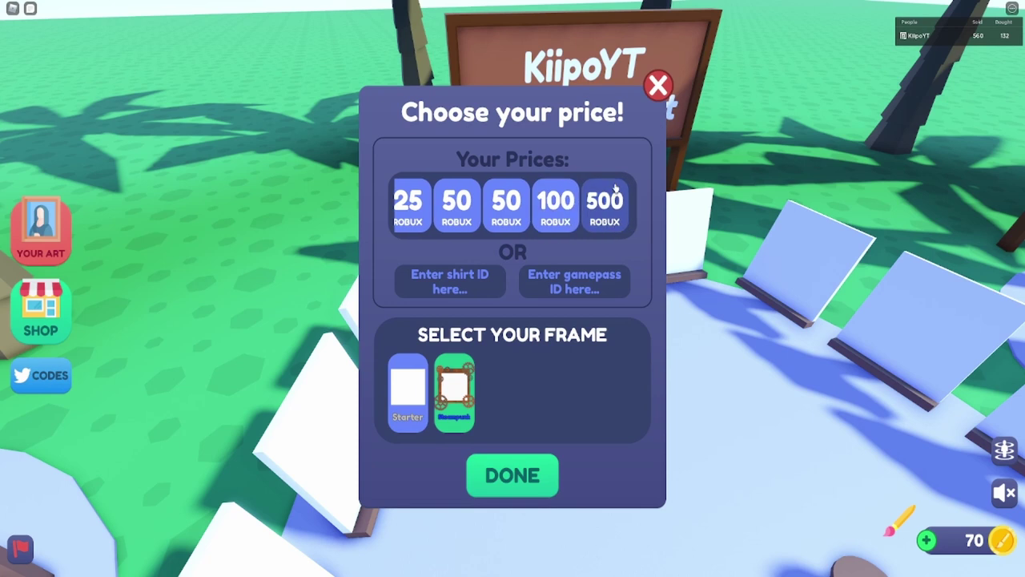
click(607, 200)
click(512, 475)
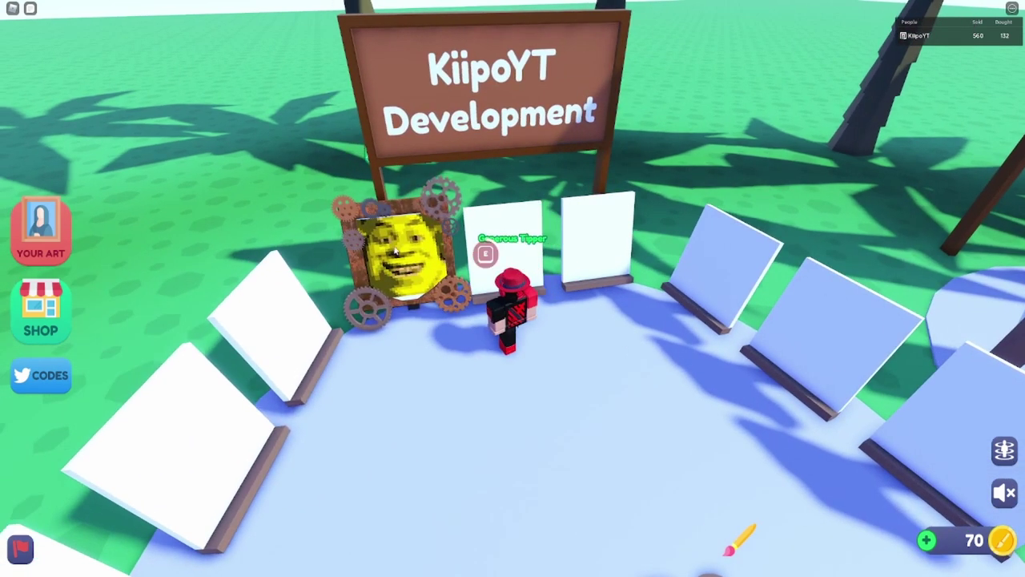
- Put the red Dead Pool painting on the back row's middle canvas, using the Decorative frame and a price of 500 Robux
key(e)
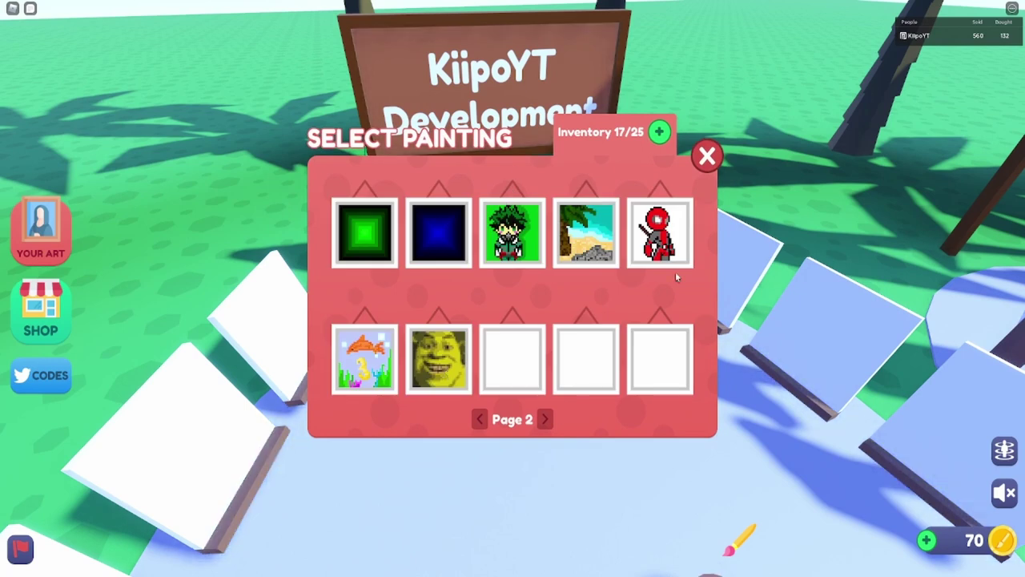
click(585, 232)
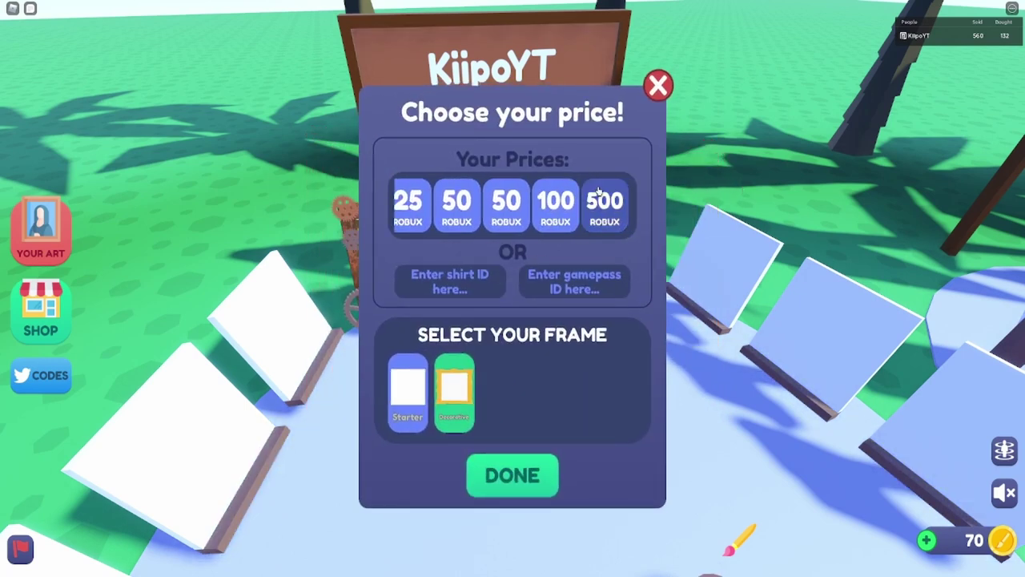
click(603, 200)
click(506, 479)
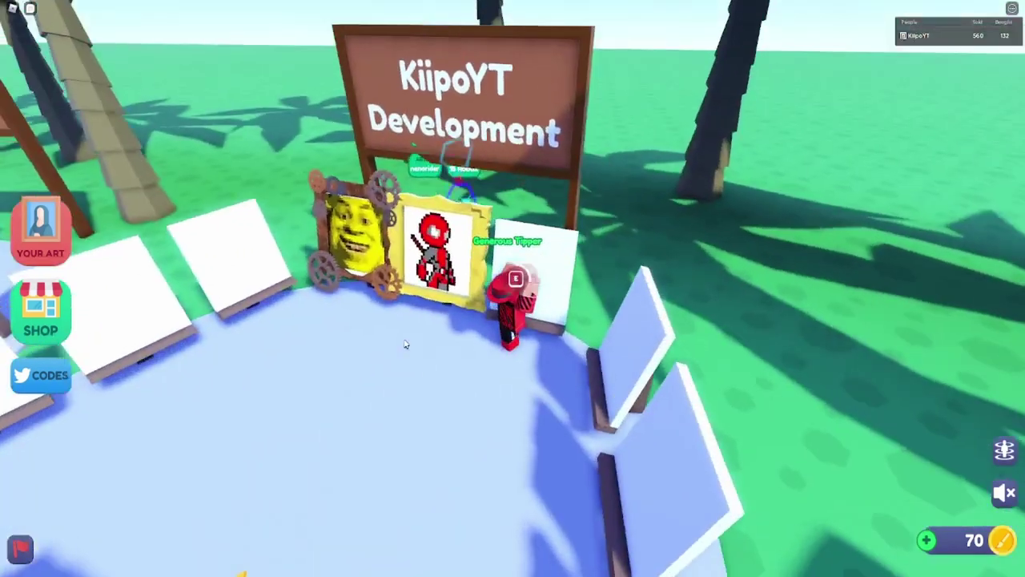
- Put the purple painting with the red eye on the back row's third canvas, using the Decorative frame and a price of 500 Robux
key(e)
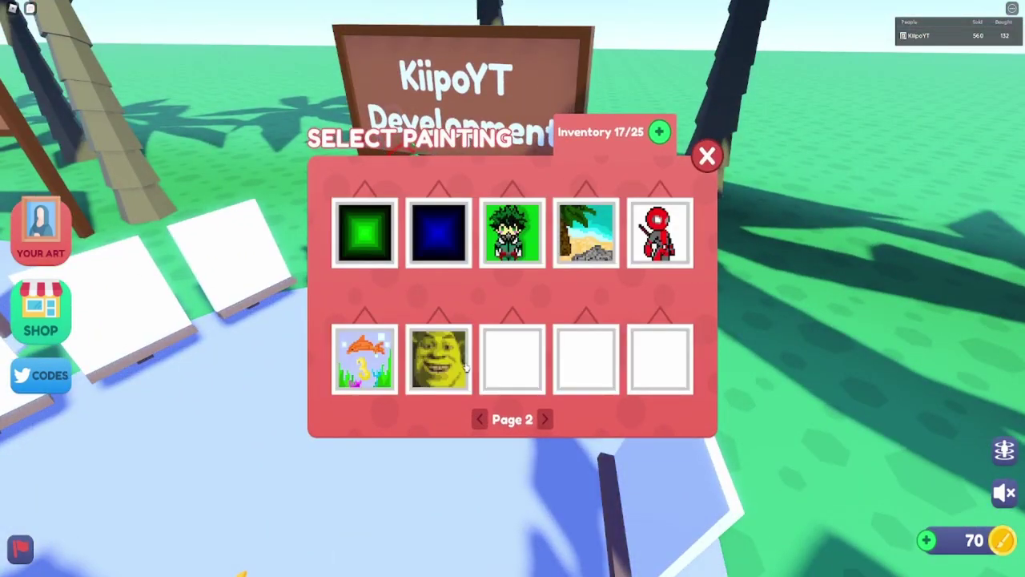
click(479, 419)
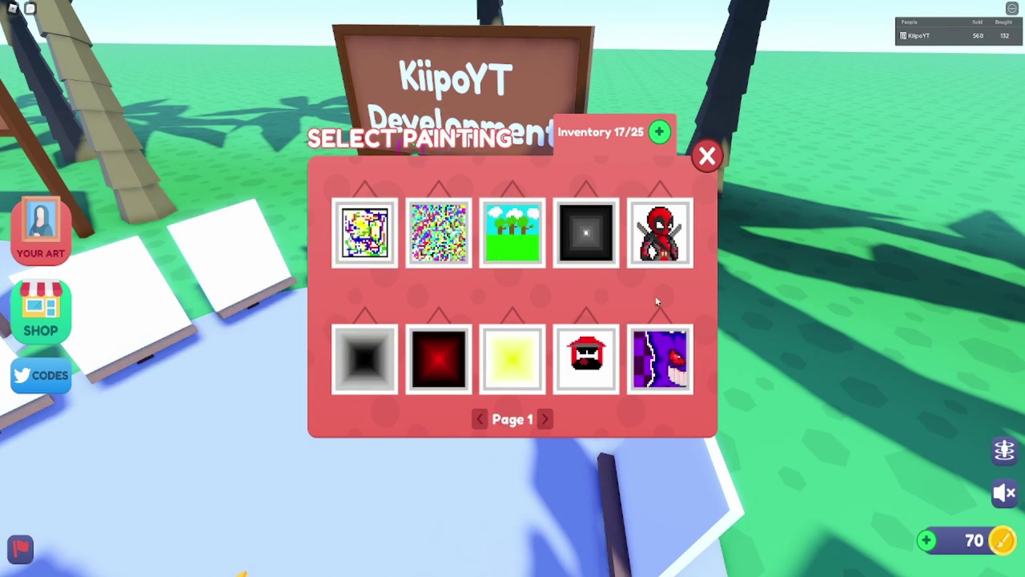
click(662, 356)
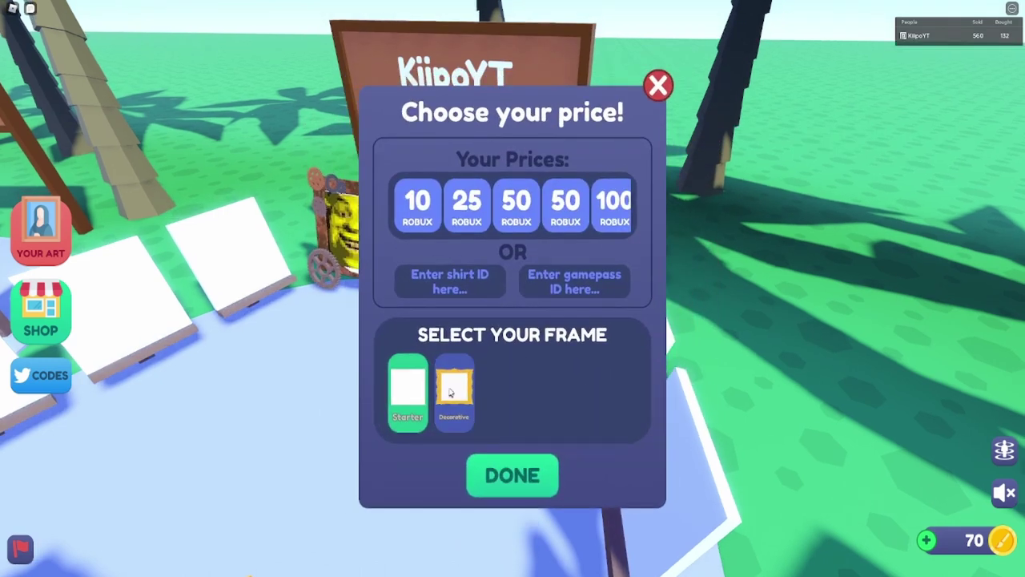
click(450, 392)
scroll(481, 207, right, 2)
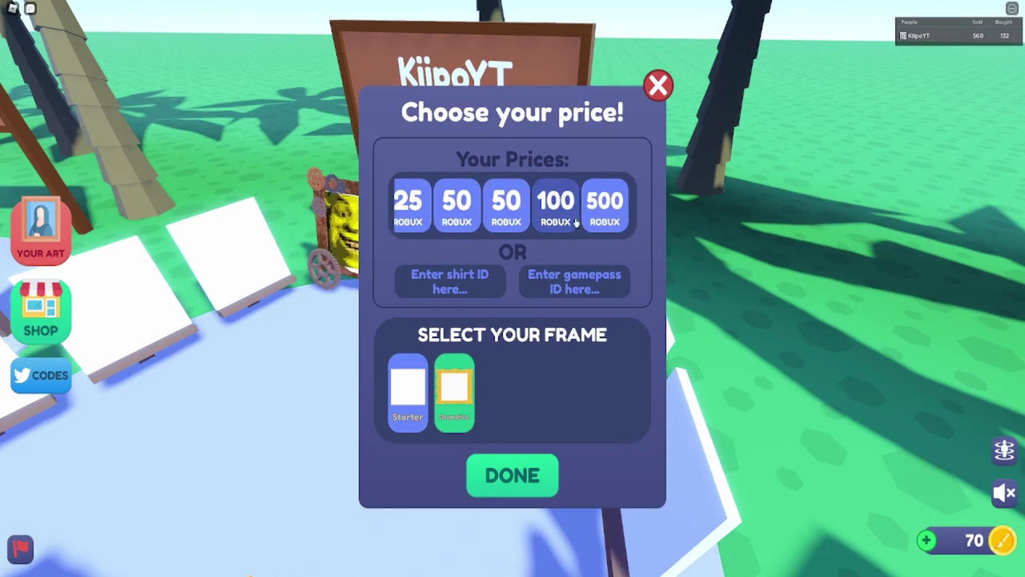
click(604, 204)
click(498, 479)
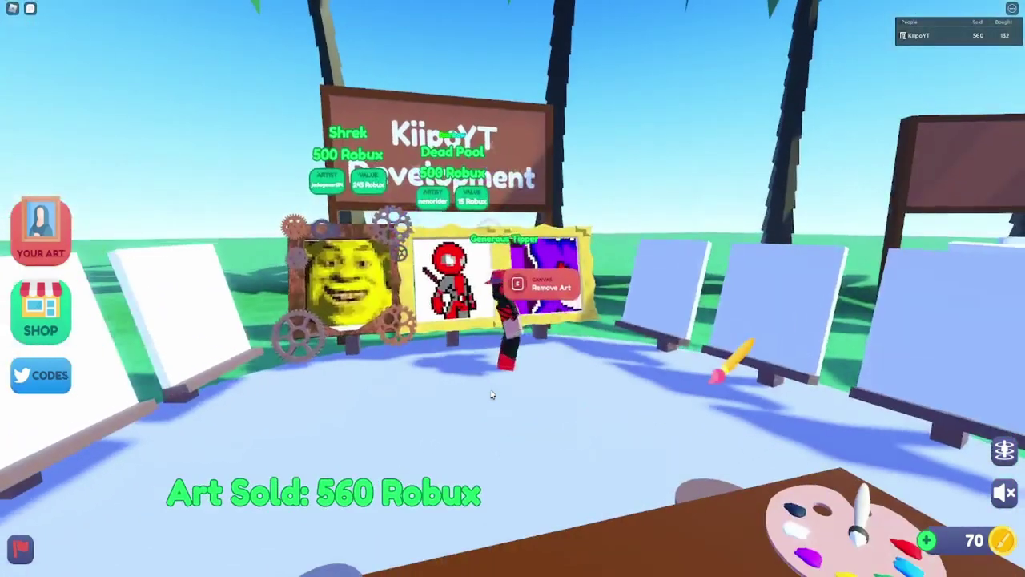
- Walk around the claimed booth and its surroundings to examine the three framed paintings on display
scroll(492, 392, down, 5)
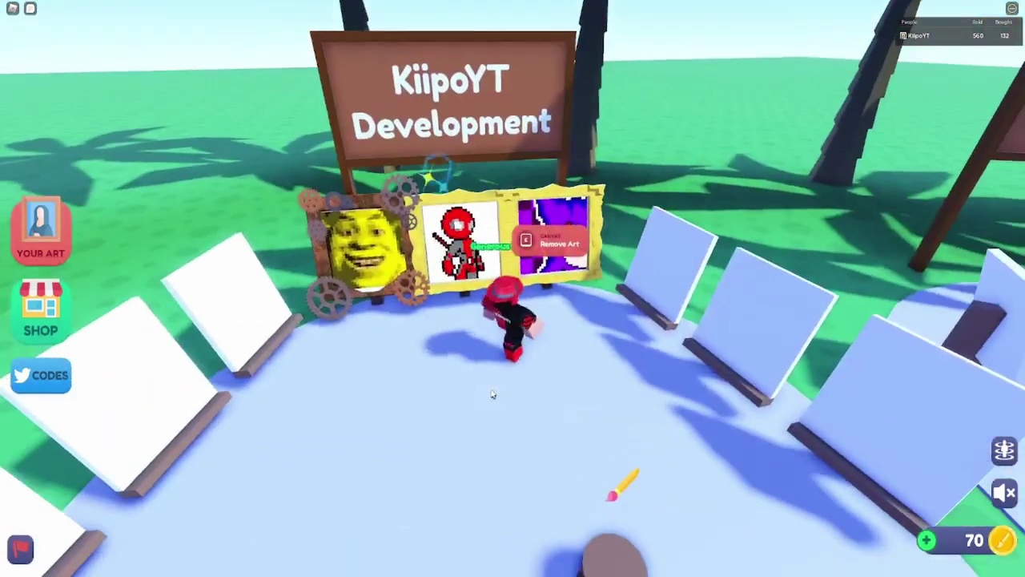
key(a)
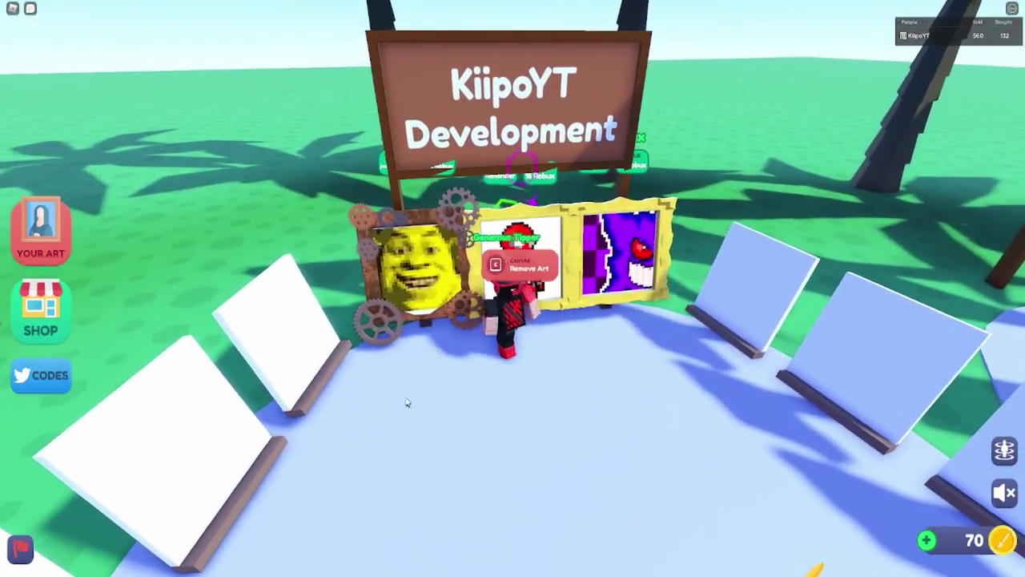
key(s)
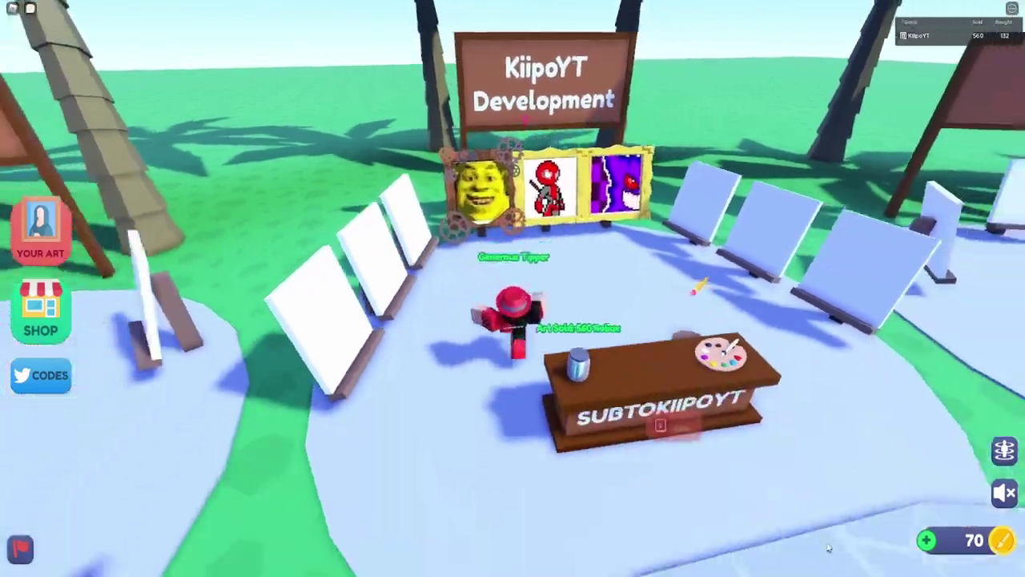
key(w)
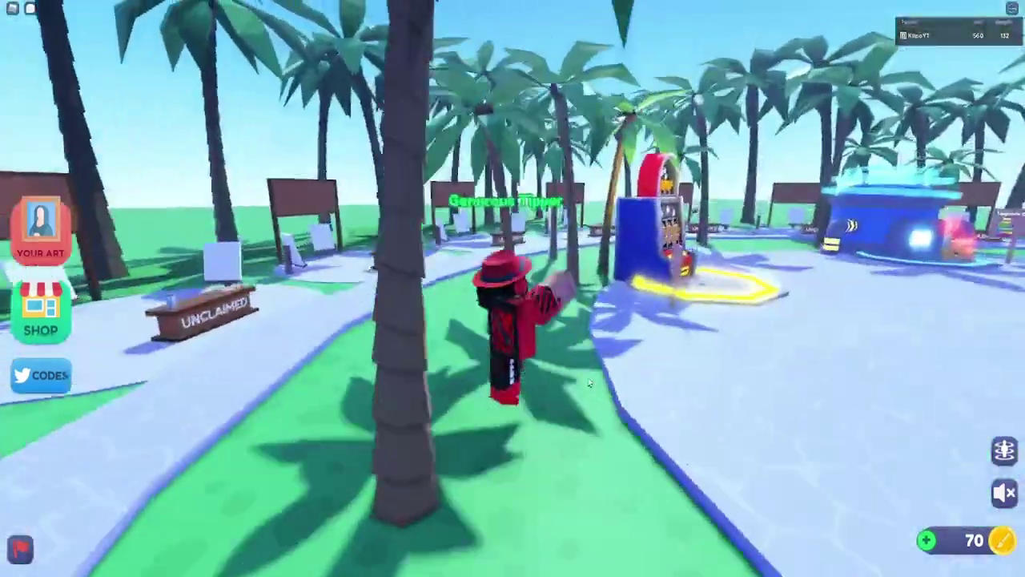
key(w)
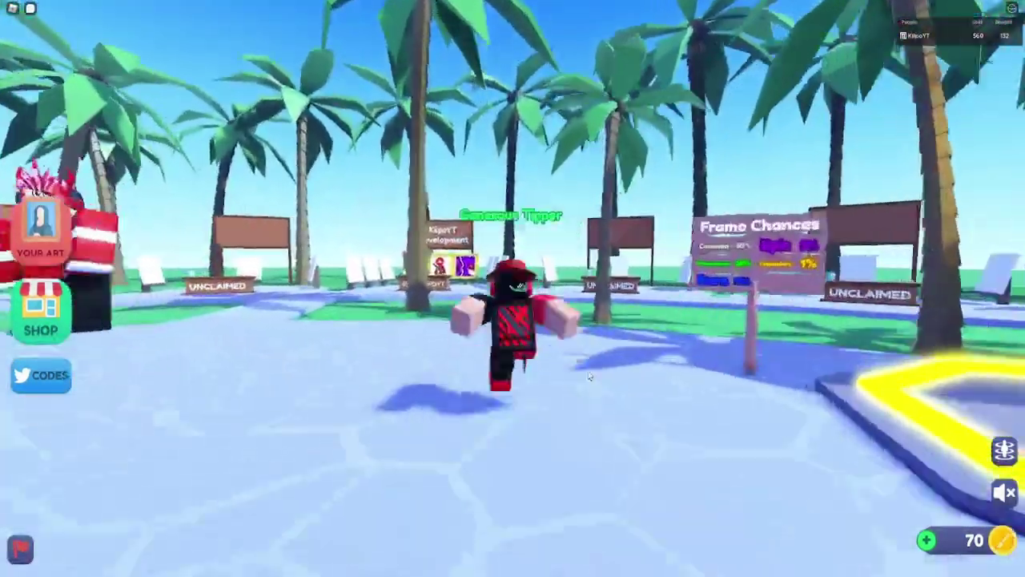
key(w)
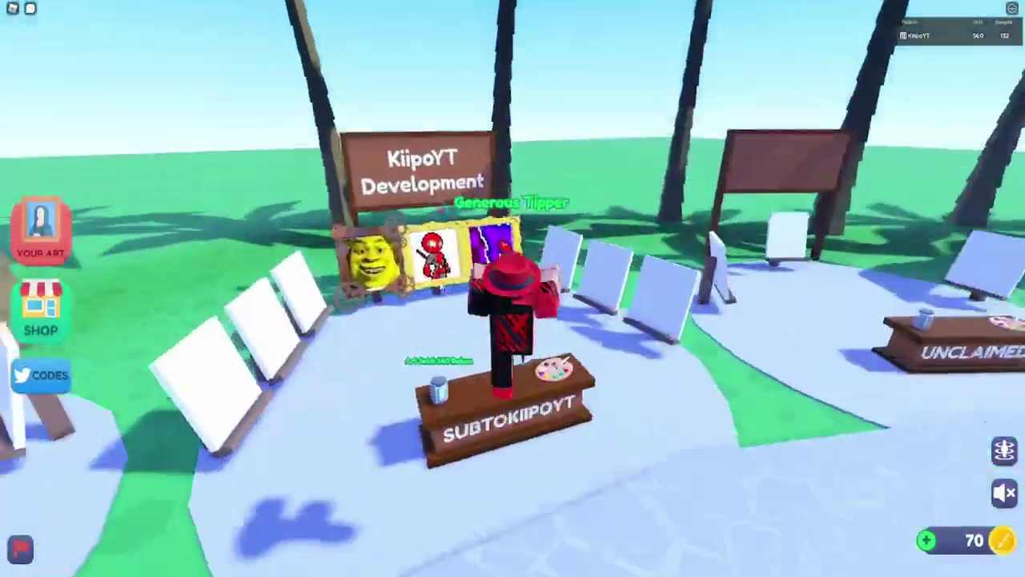
key(s)
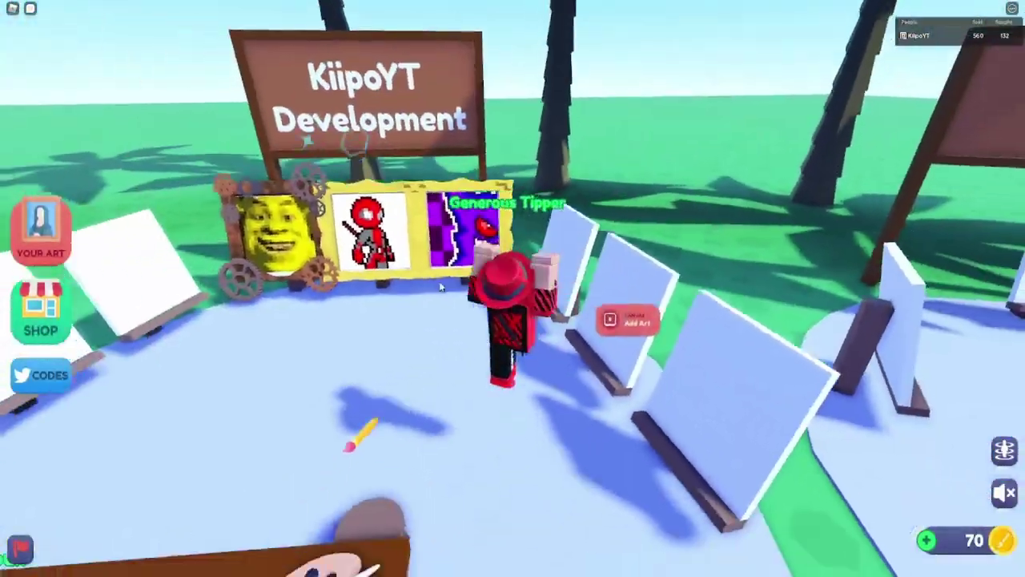
key(w)
key(s)
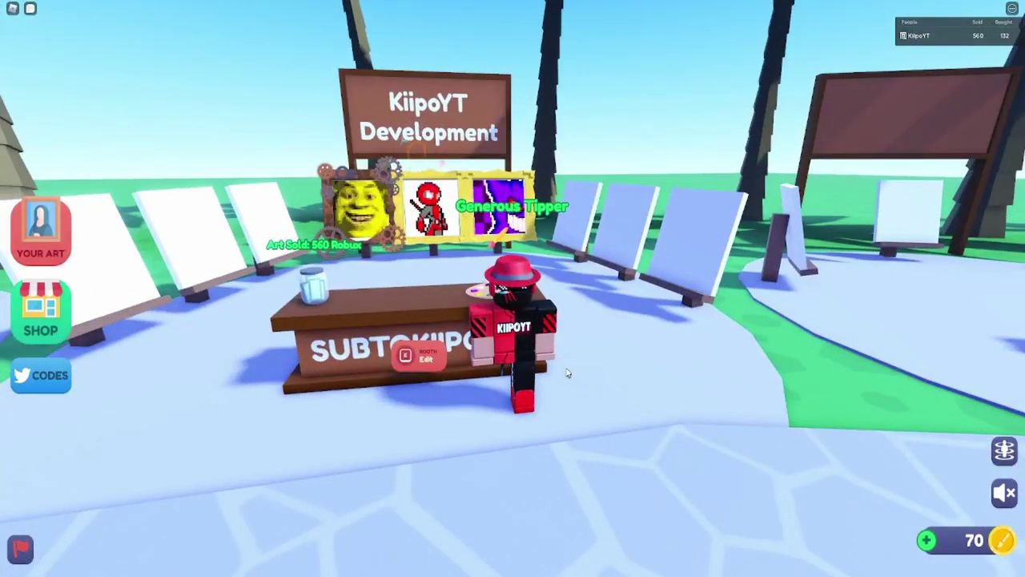
key(Left)
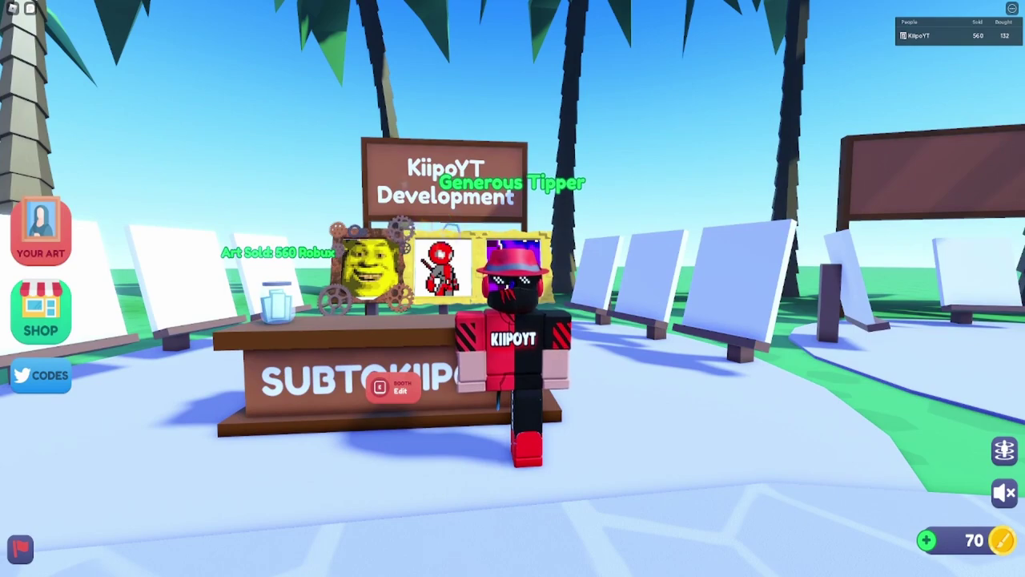
- Switch to Streamlabs Desktop
key(alt+Tab)
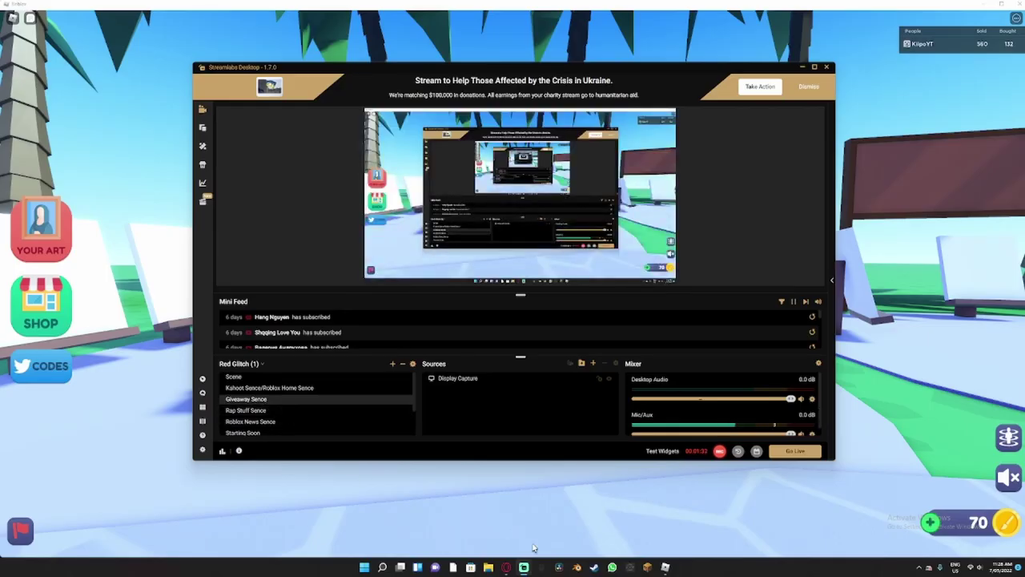
- Switch to the web browser and open the Passes list of the Roblox creations for the [AVATAR EDITOR] RB-Chat experience
click(504, 566)
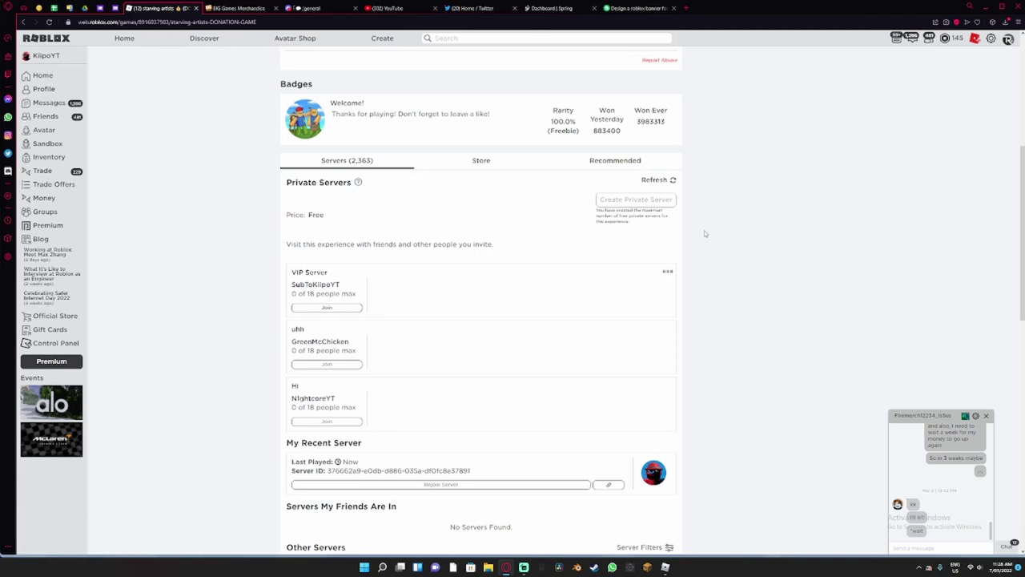
click(986, 417)
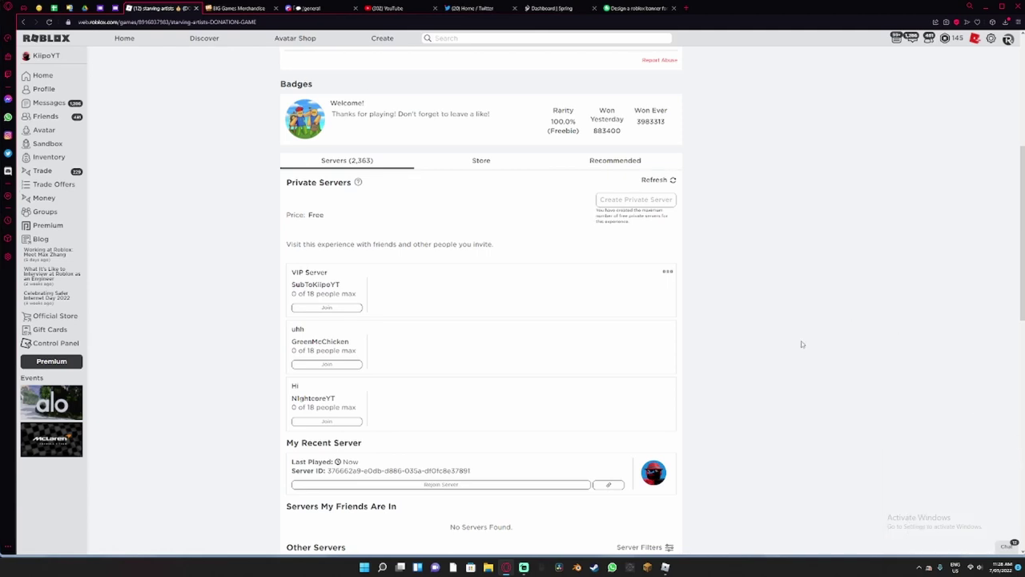
scroll(801, 319, up, 5)
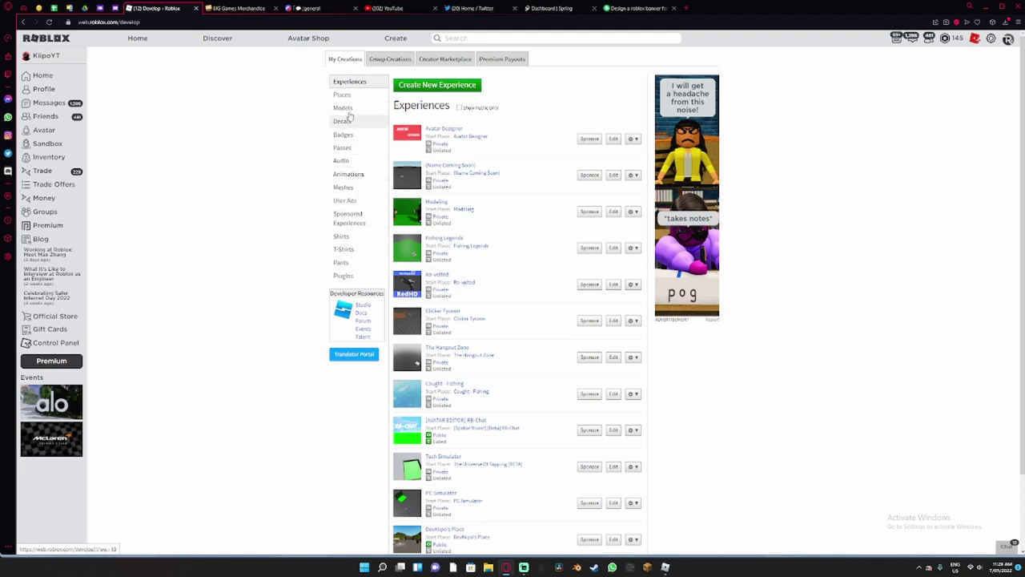
click(362, 152)
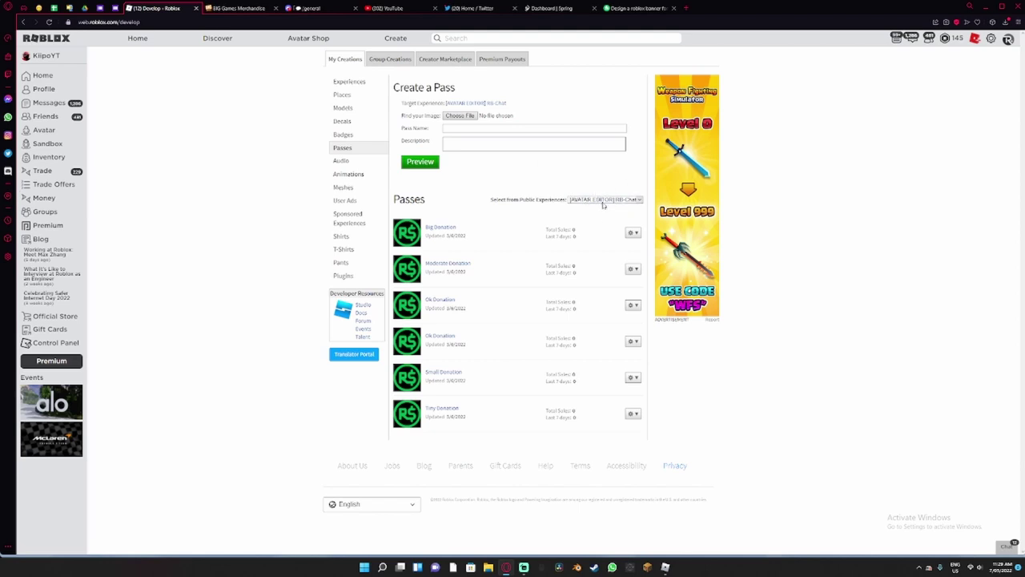
click(606, 200)
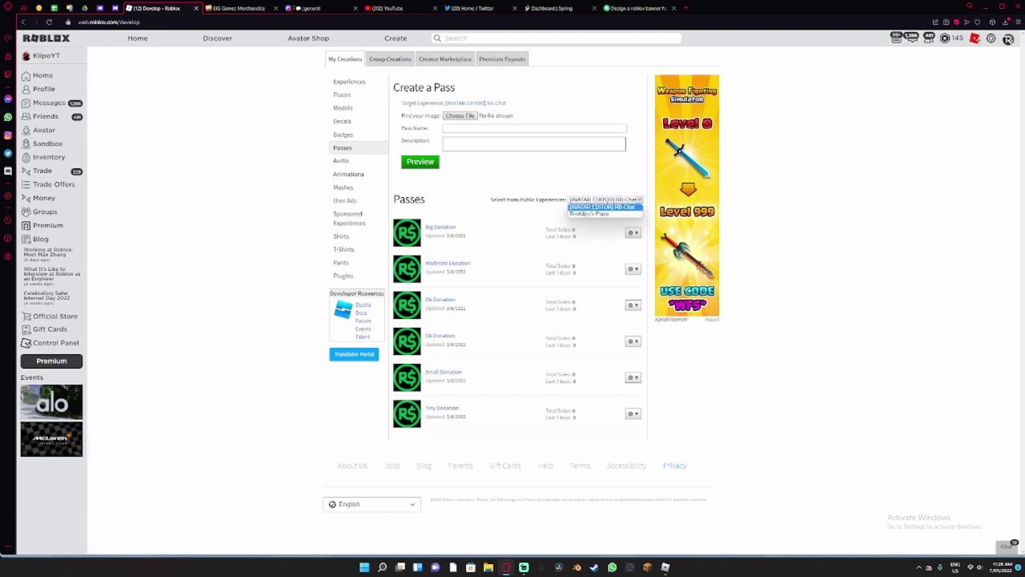
click(606, 194)
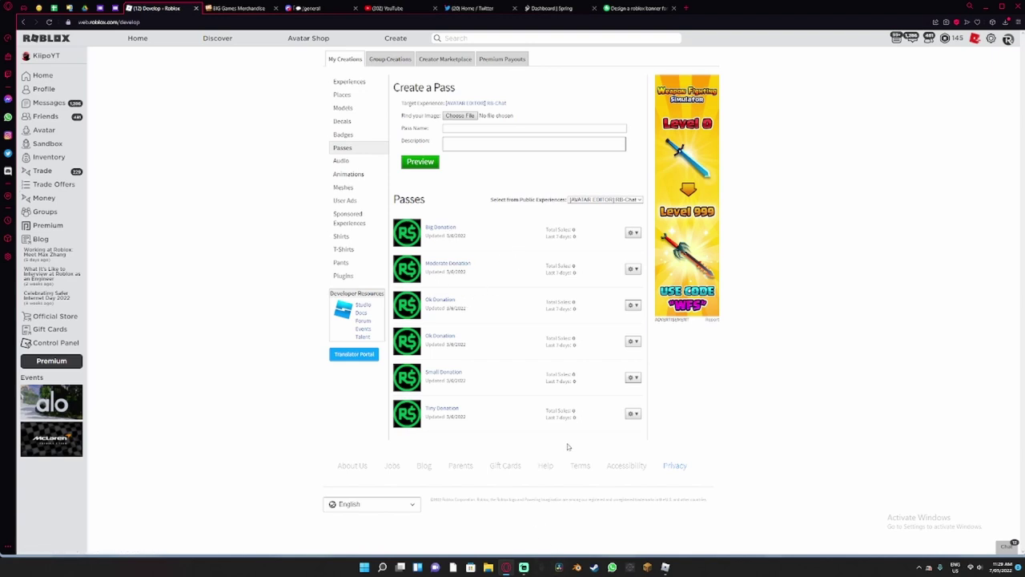
click(629, 233)
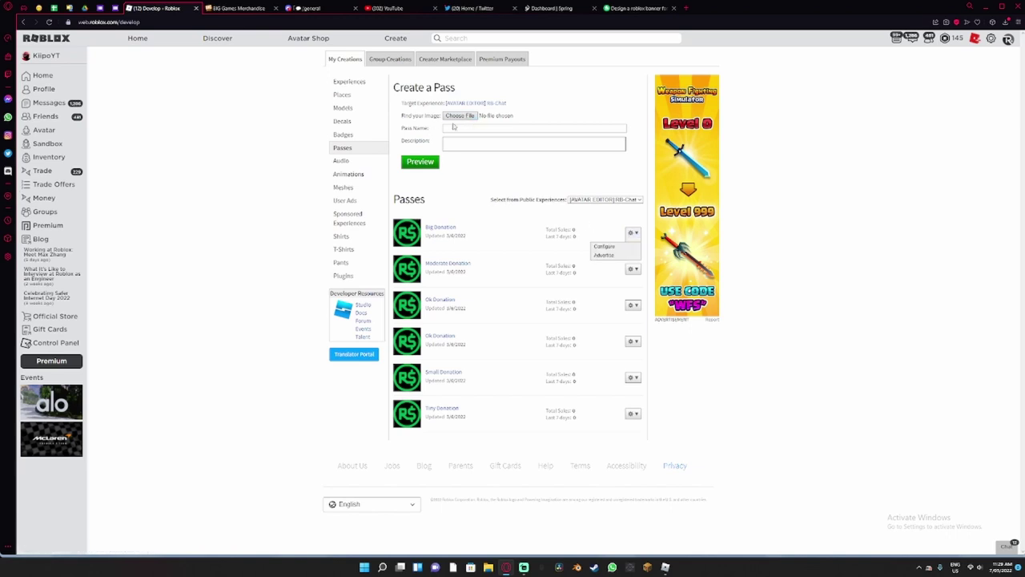
- Search Google Images for "roblox" in a new browser tab and copy the silver Roblox logo image
click(686, 8)
text(roblox)
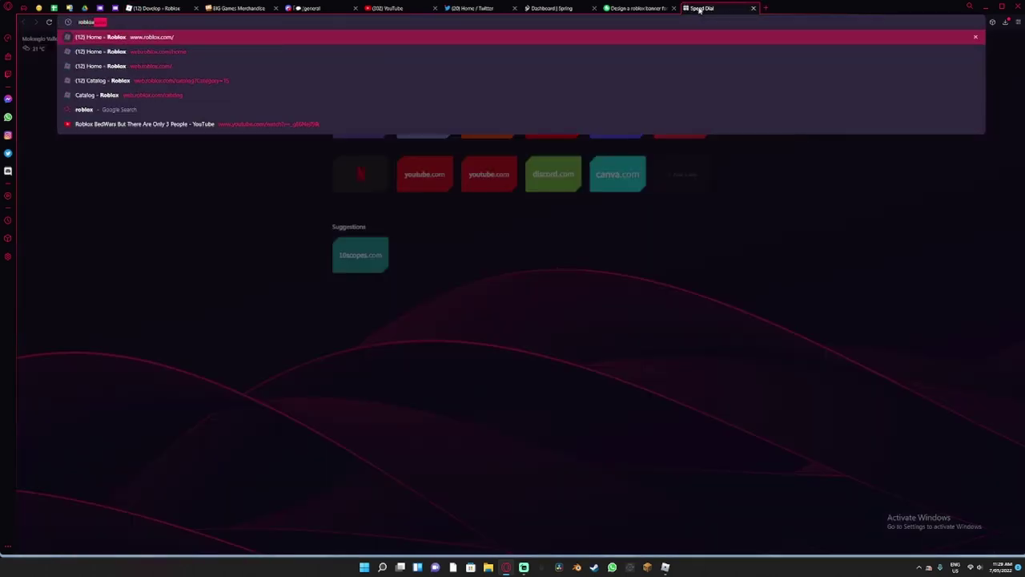
key(Return)
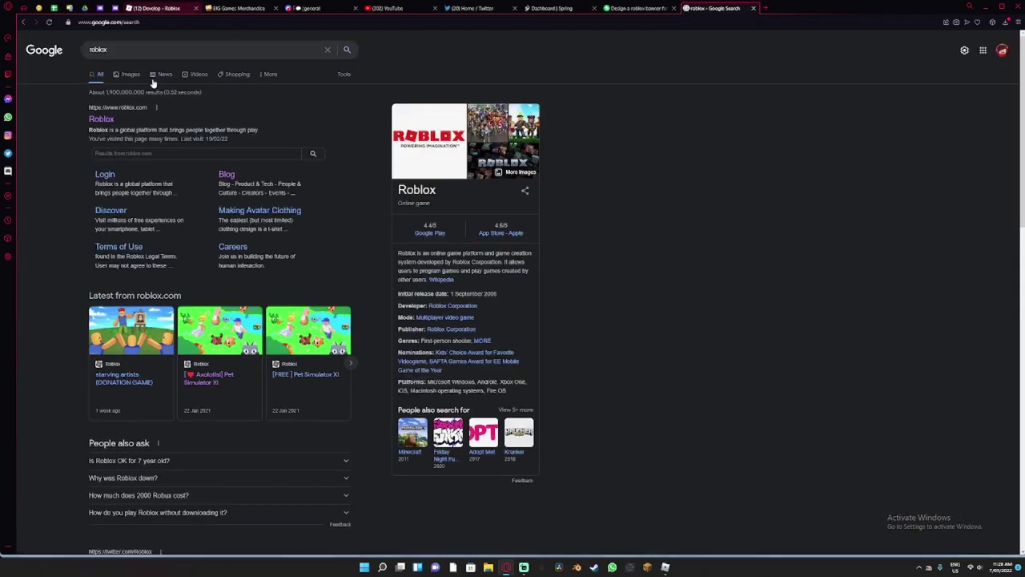
click(129, 74)
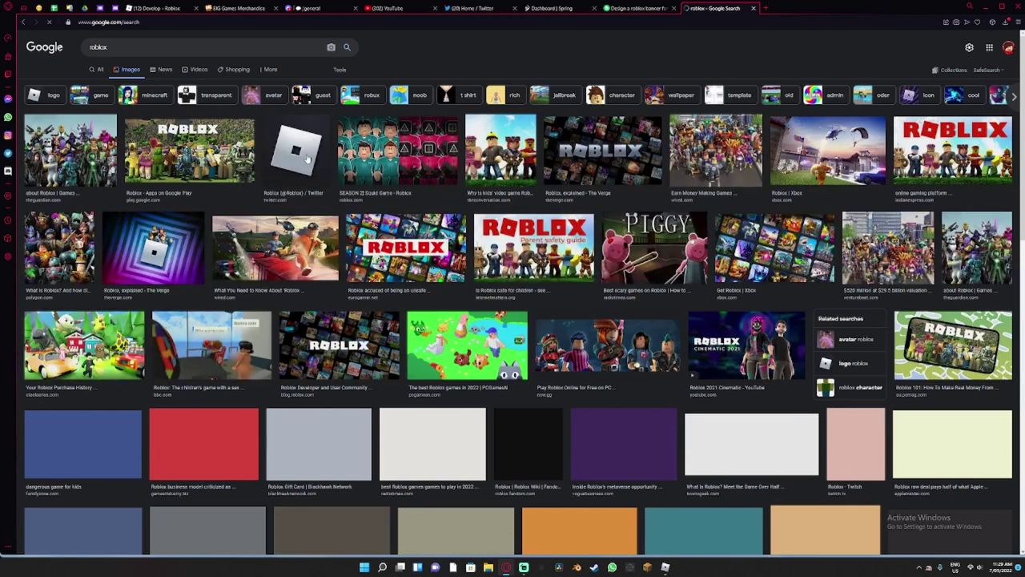
click(293, 151)
right_click(832, 142)
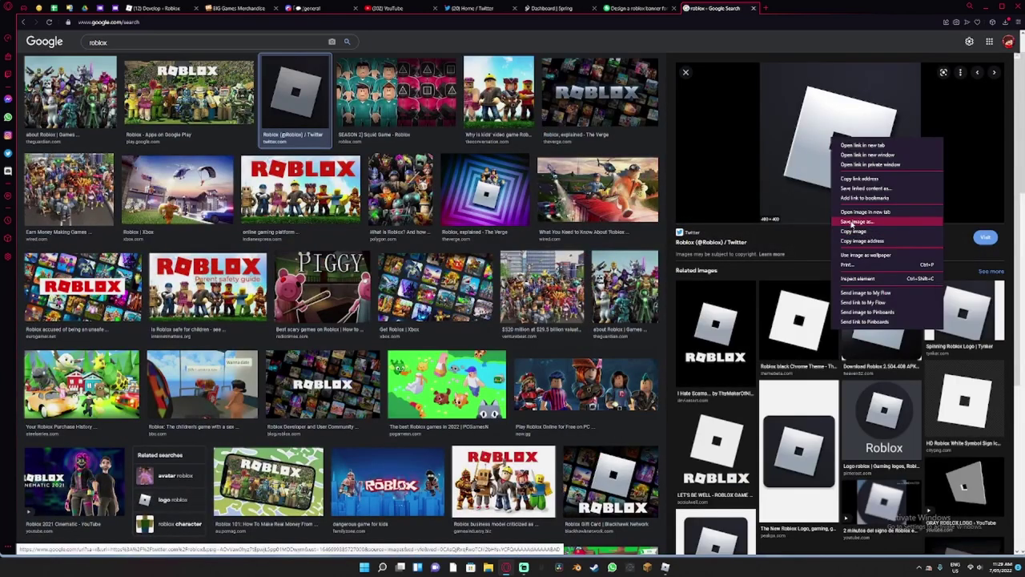
click(861, 232)
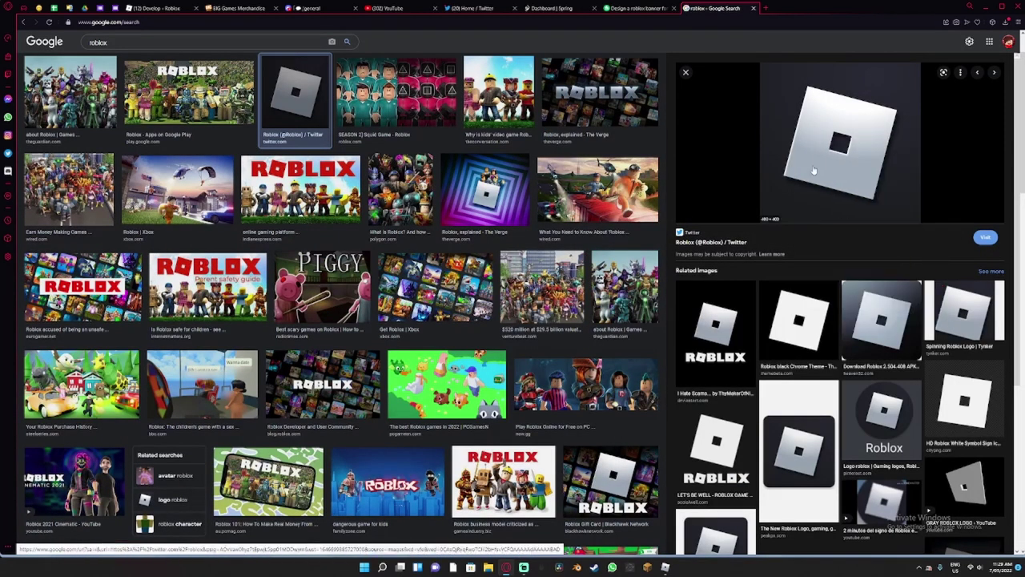
- Create a pass named "Starving artists test thinggy" with the copied logo as its image and the description "hi bob"
click(173, 9)
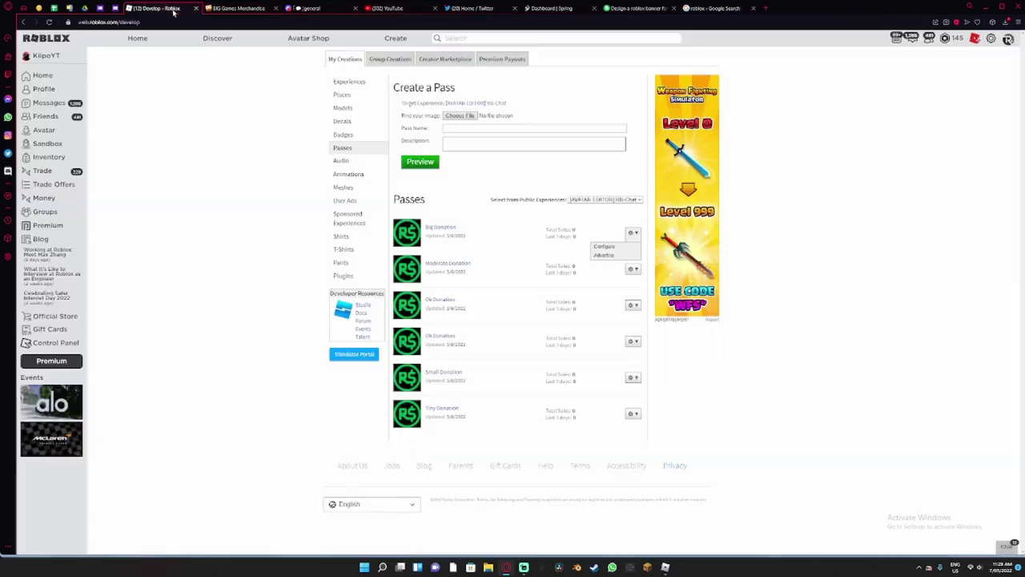
click(462, 118)
double_click(468, 166)
text(tars)
click(497, 144)
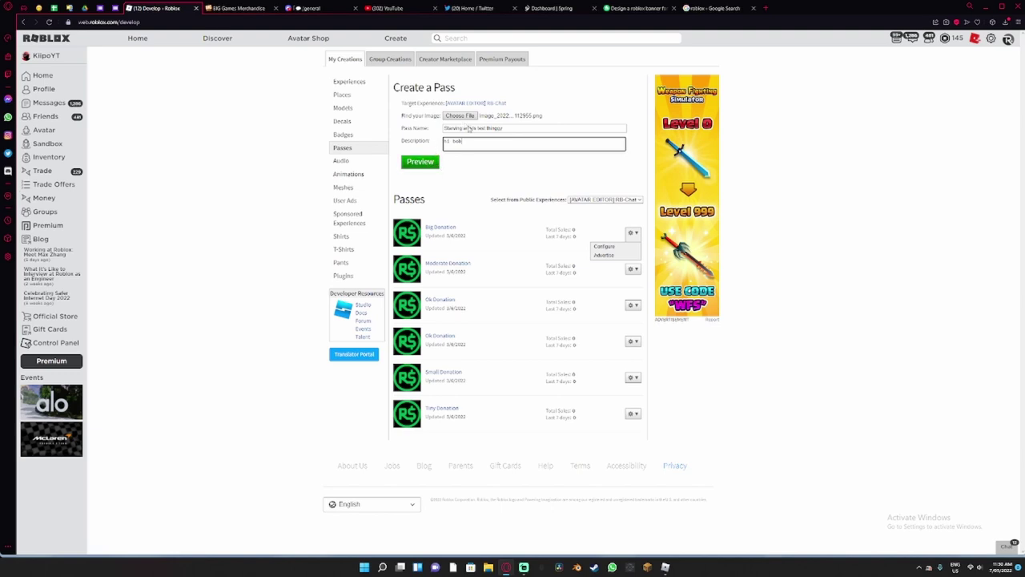
click(423, 162)
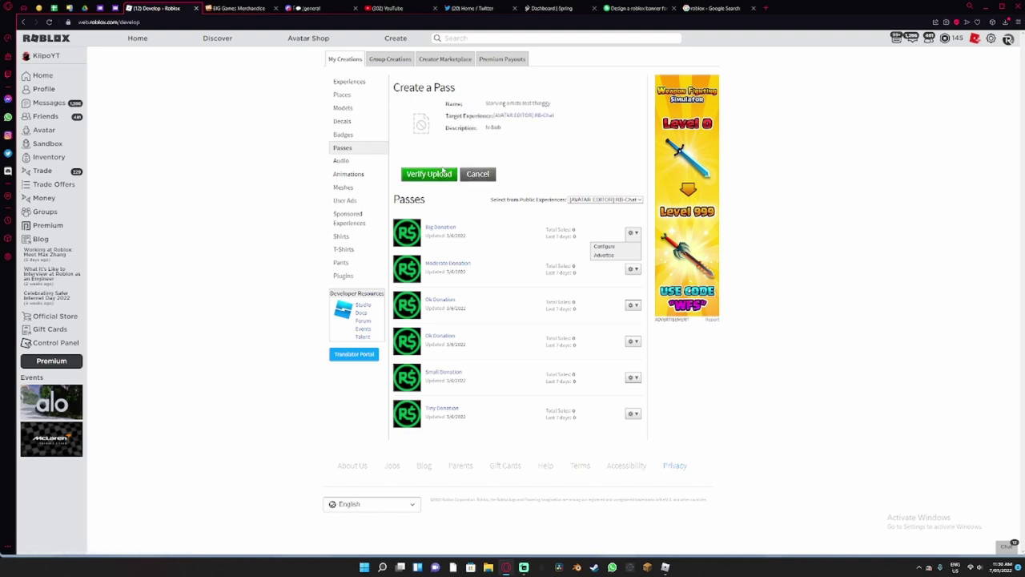
click(441, 173)
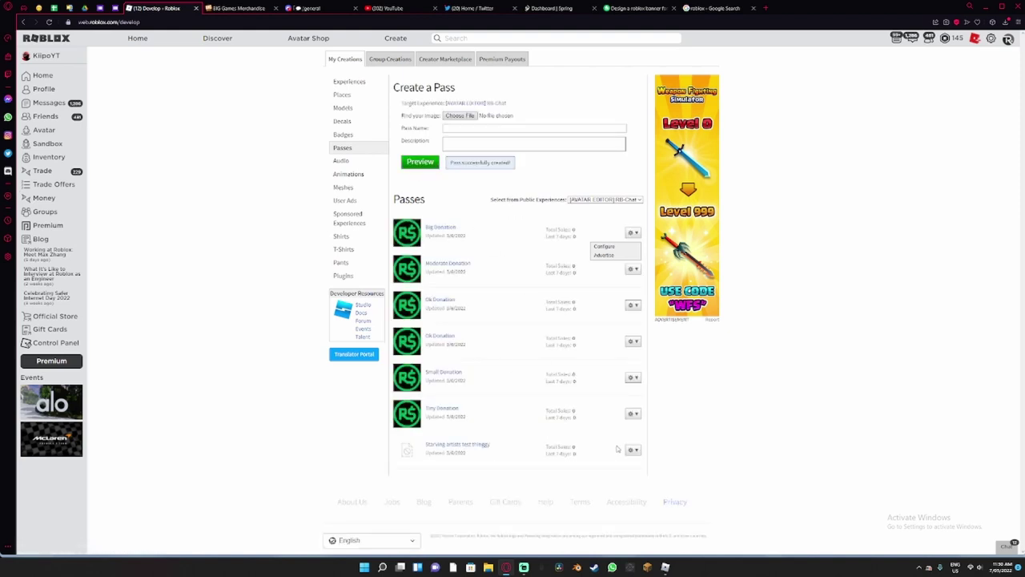
- Put the "Starving artists test thinggy" pass on sale for 100000000 Robux and check its details page
click(631, 450)
click(615, 462)
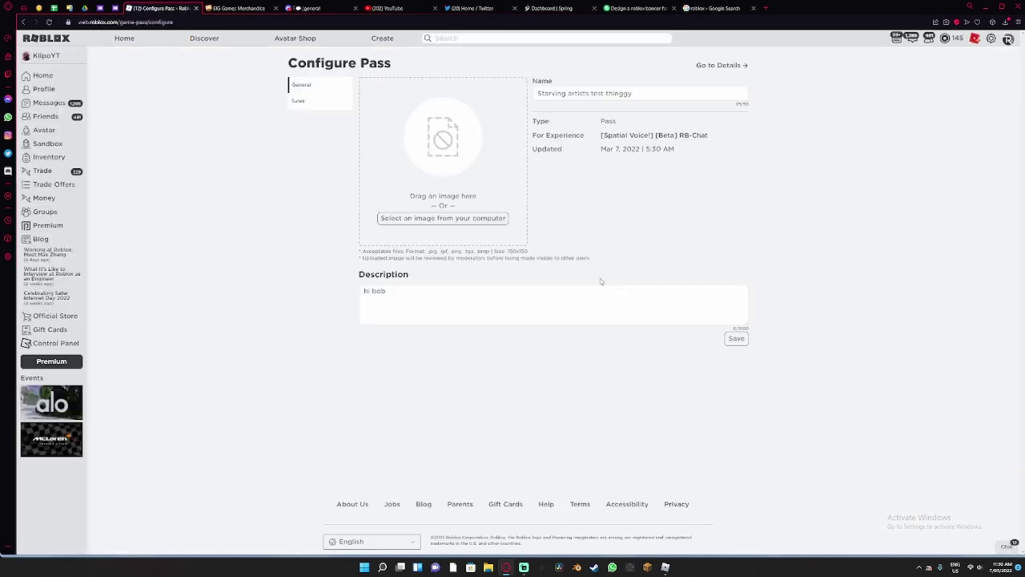
click(300, 101)
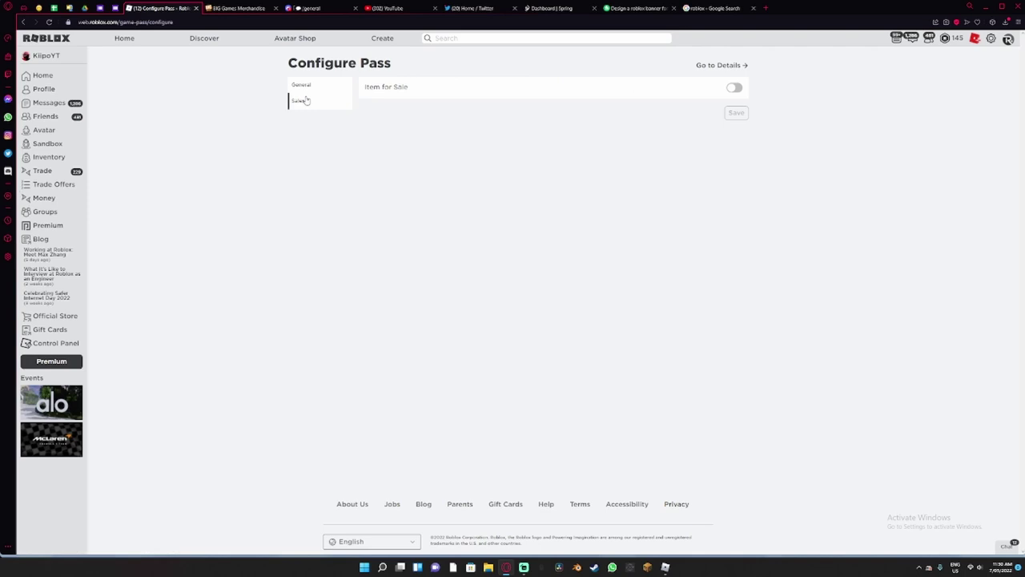
click(731, 89)
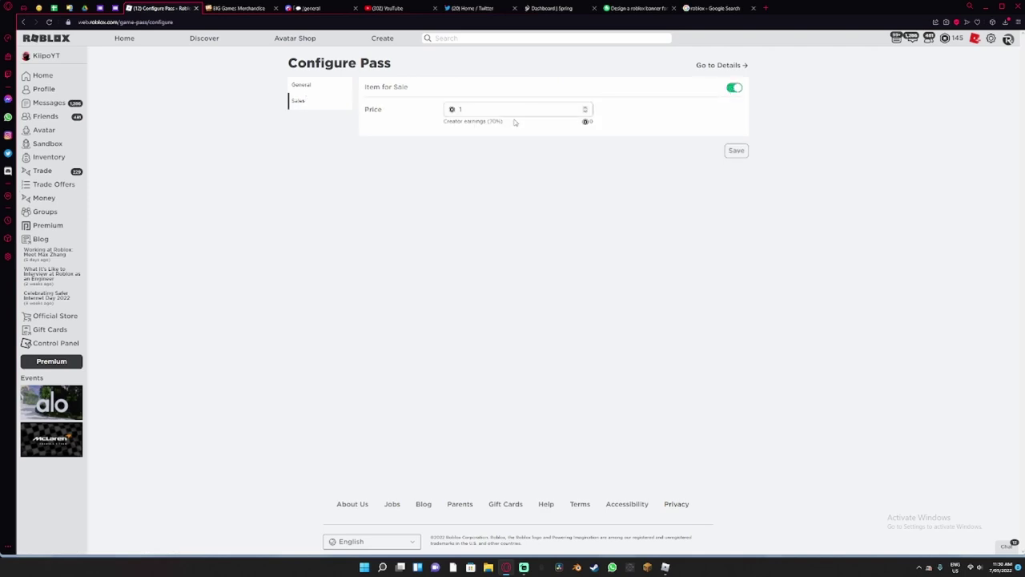
text(00000000000)
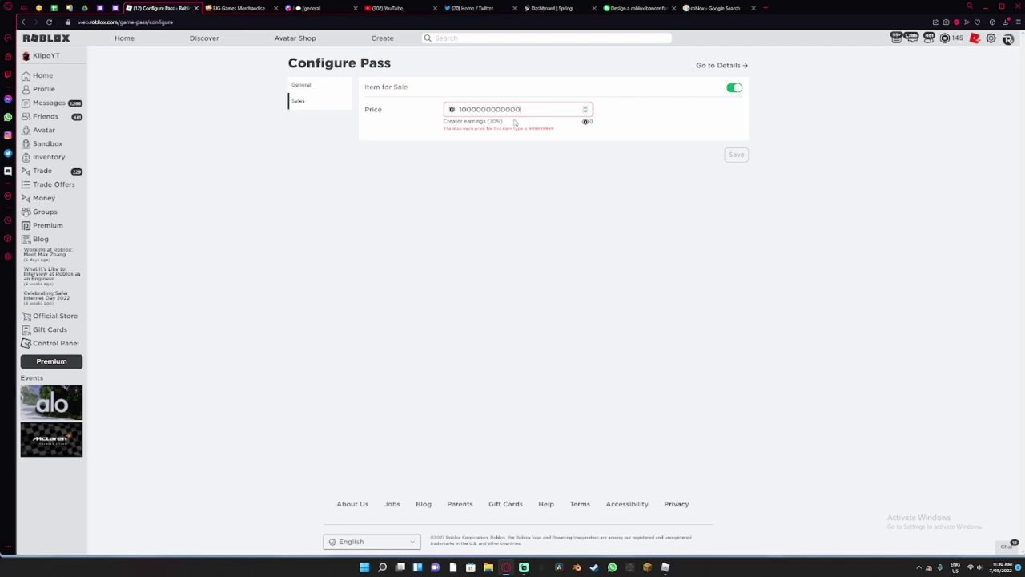
key(BackSpace)
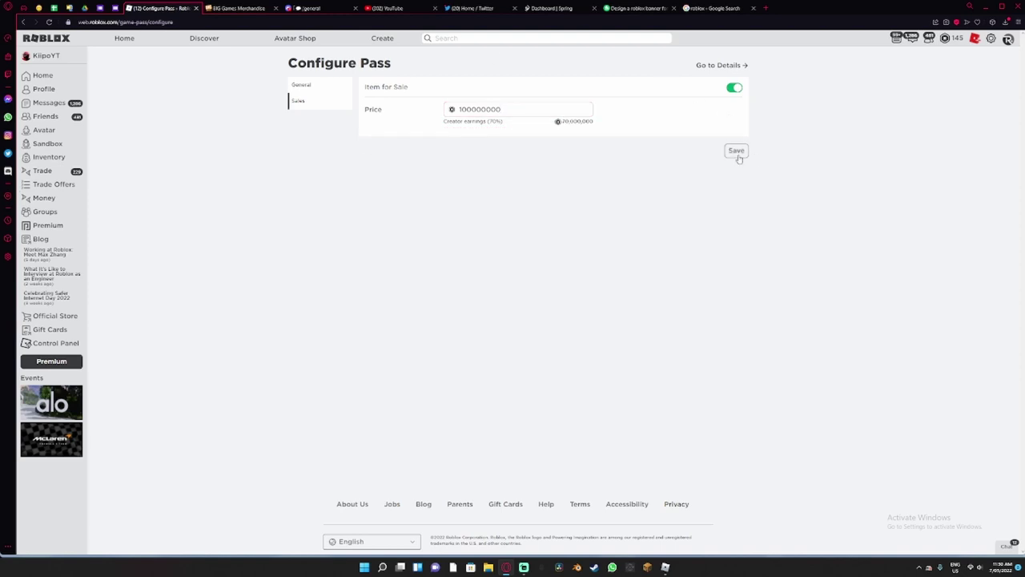
click(734, 66)
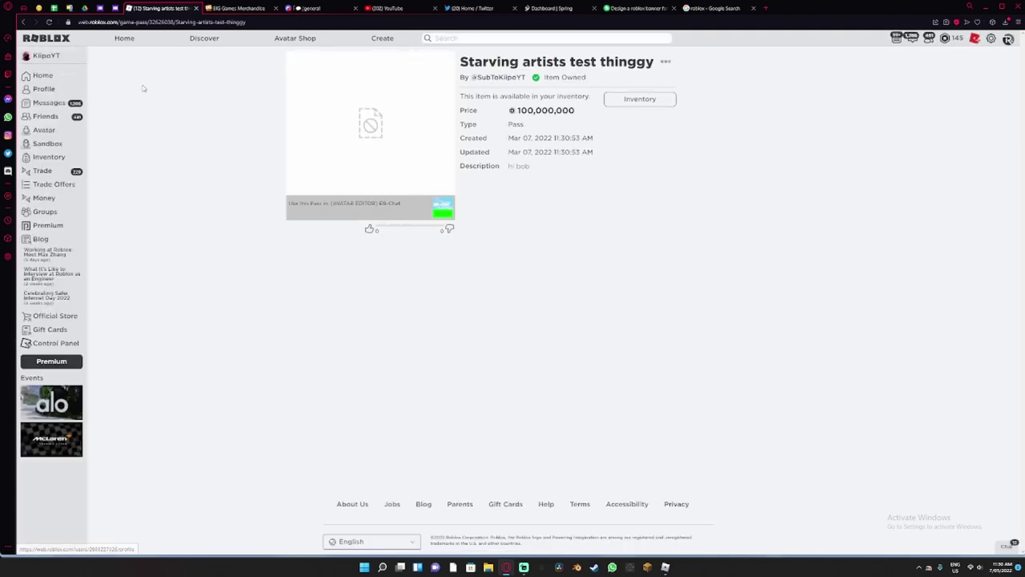
click(21, 24)
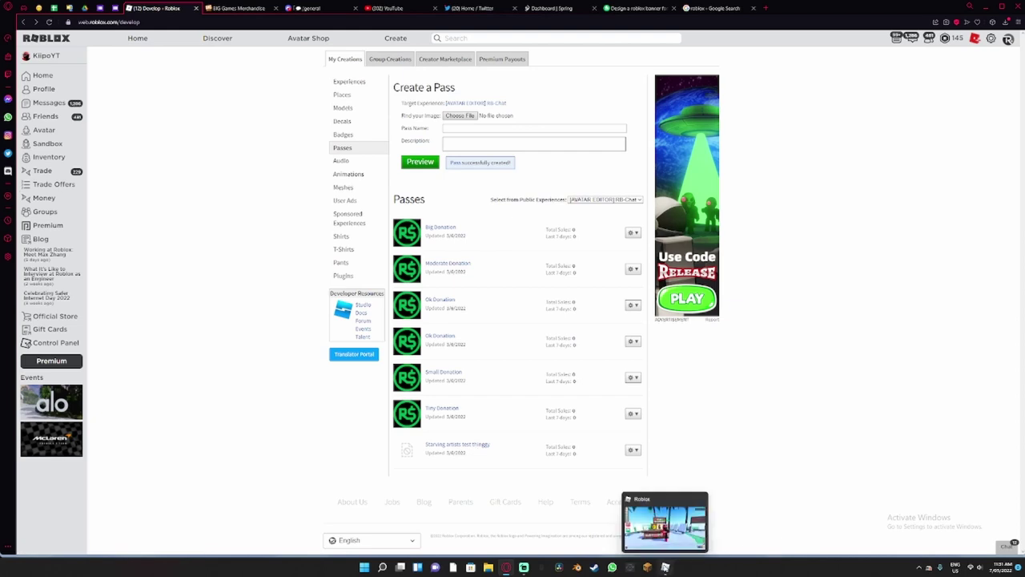
- Switch to the Roblox game, select the dark blue painting for the empty canvas beside the purple one, and browse its price options
click(667, 566)
key(s)
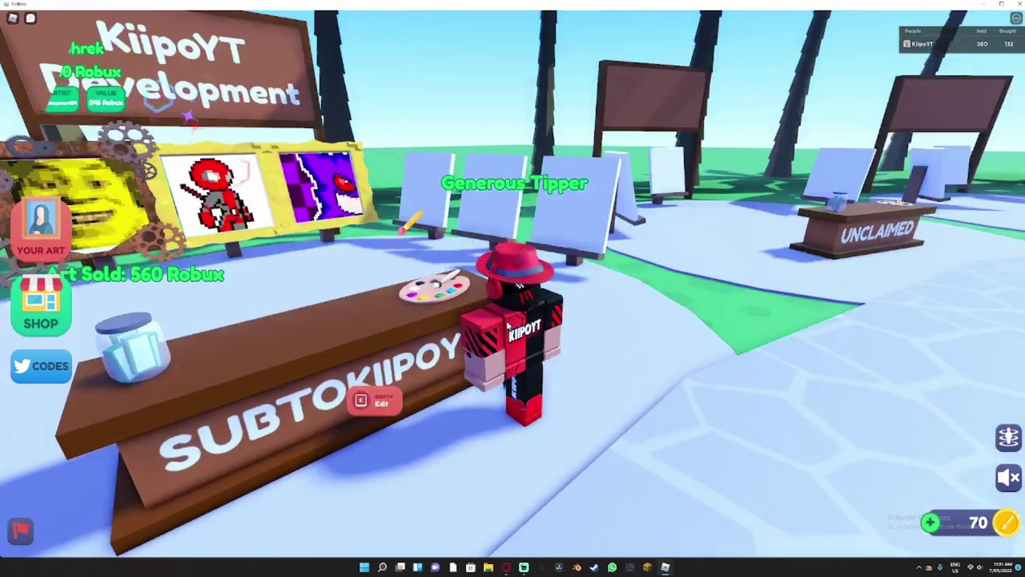
key(w)
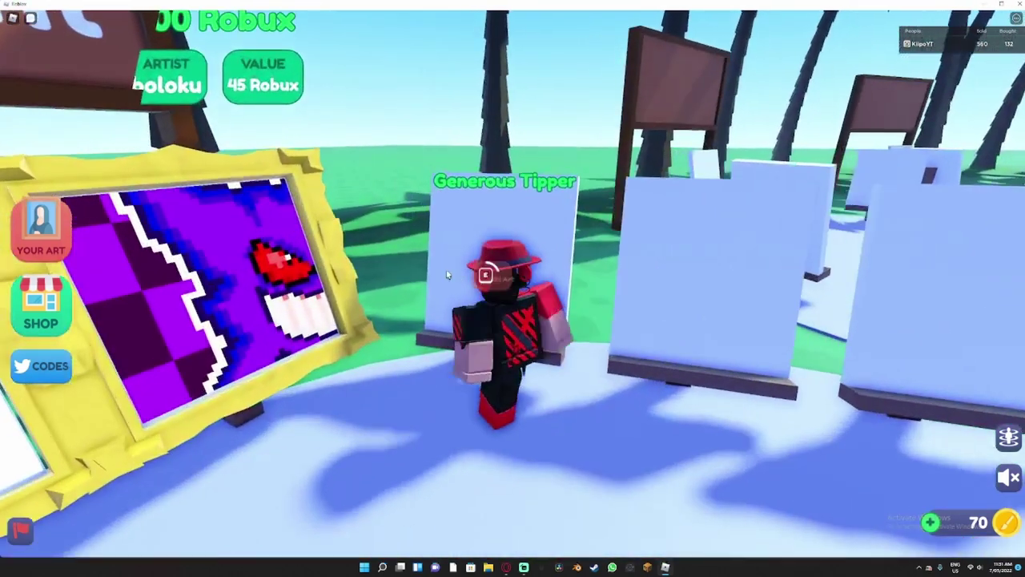
key(e)
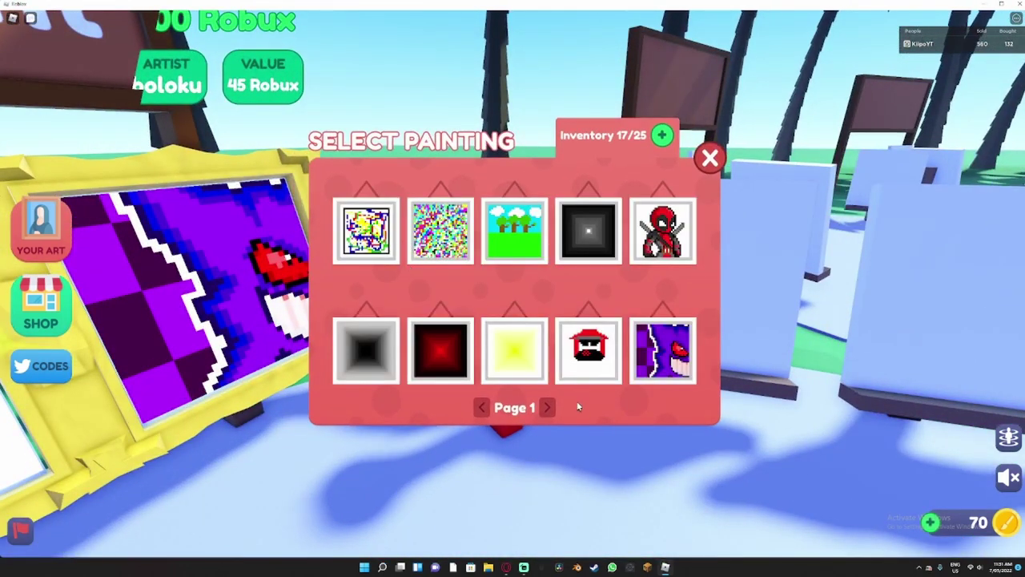
click(545, 407)
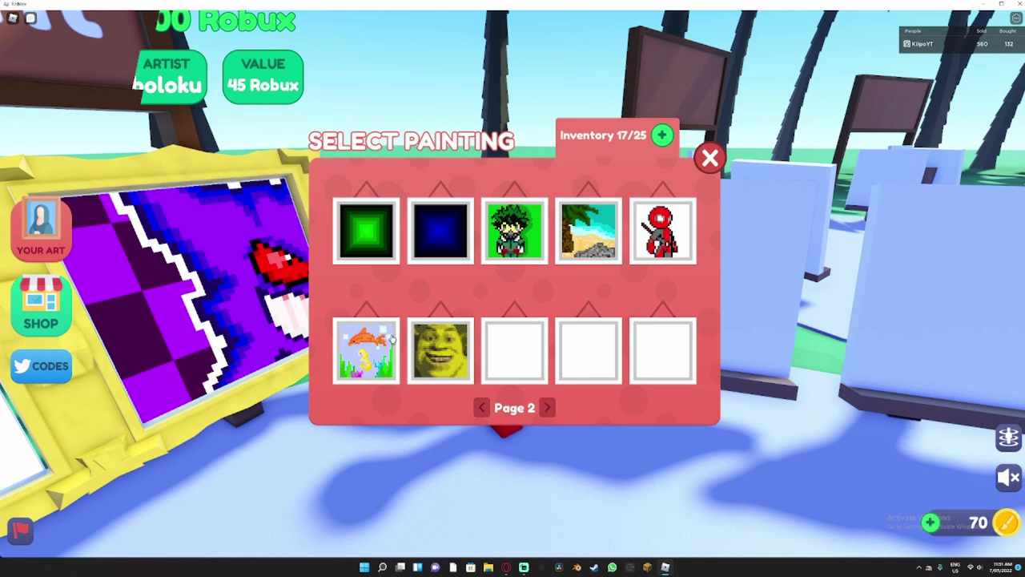
click(448, 232)
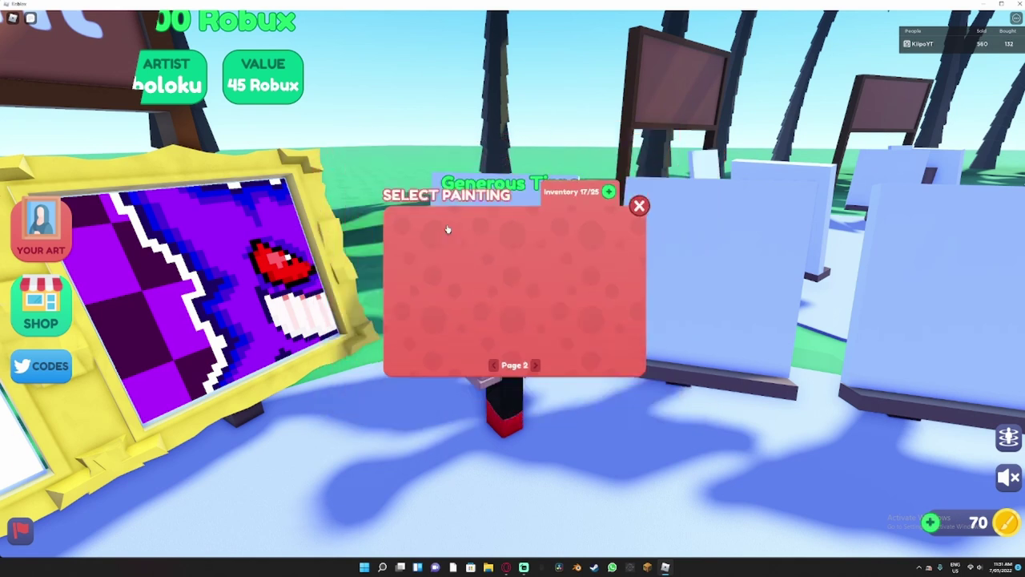
scroll(511, 216, right, 1)
scroll(480, 212, left, 1)
scroll(433, 210, right, 1)
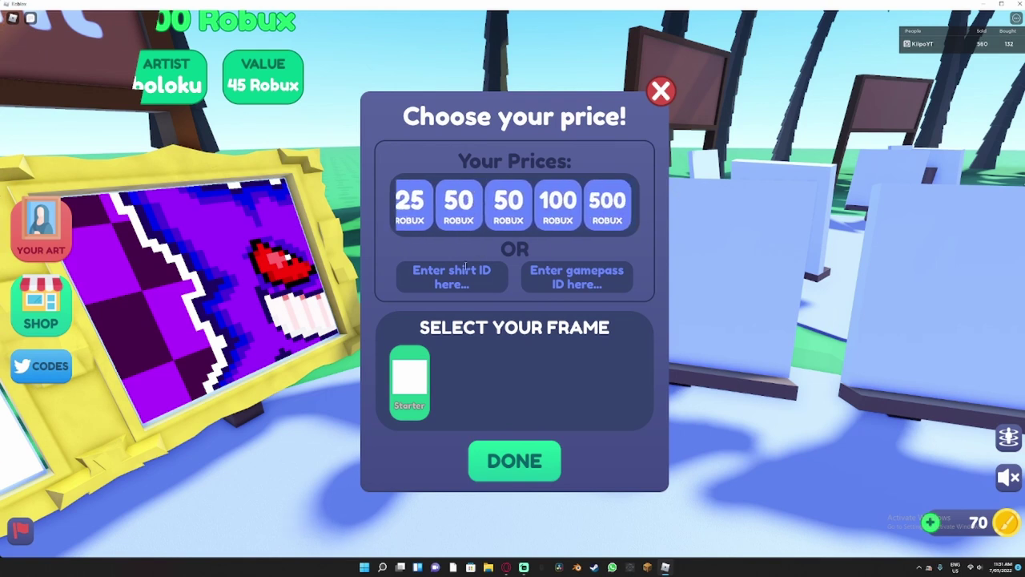
- Switch to the web browser and copy the game pass ID from the "Starving artists test thinggy" page address
click(506, 567)
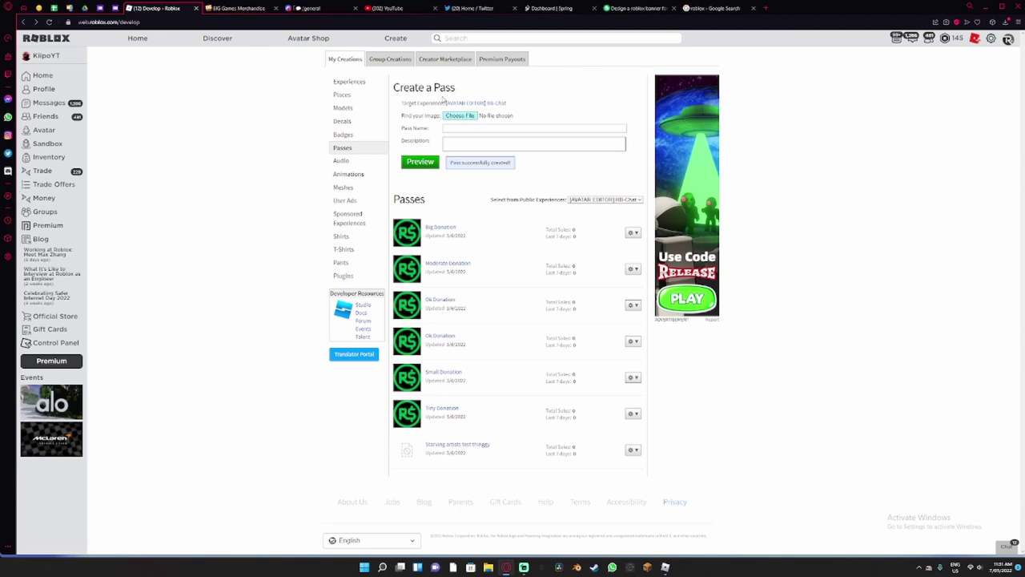
click(450, 446)
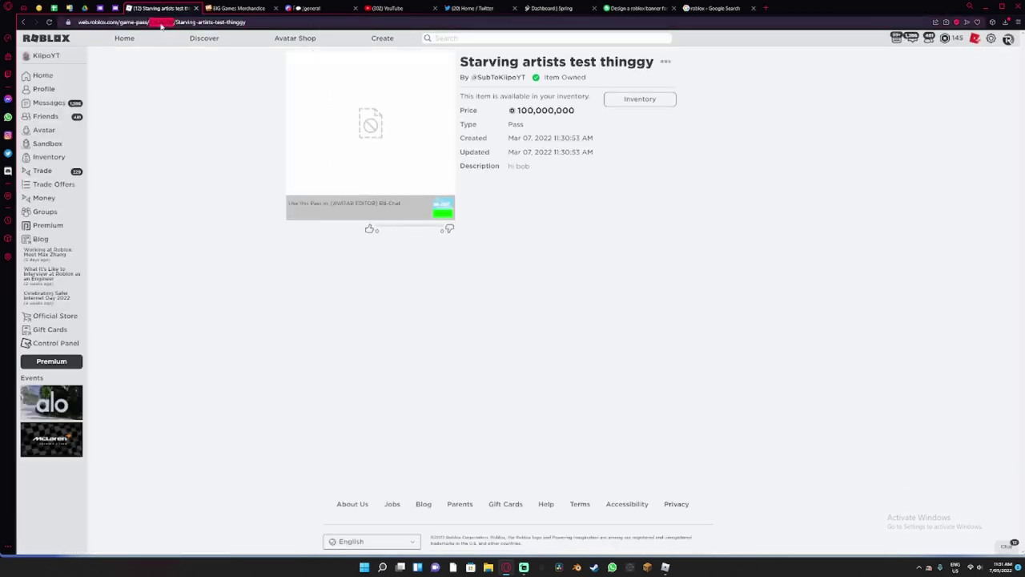
right_click(159, 24)
click(180, 53)
click(58, 71)
click(24, 23)
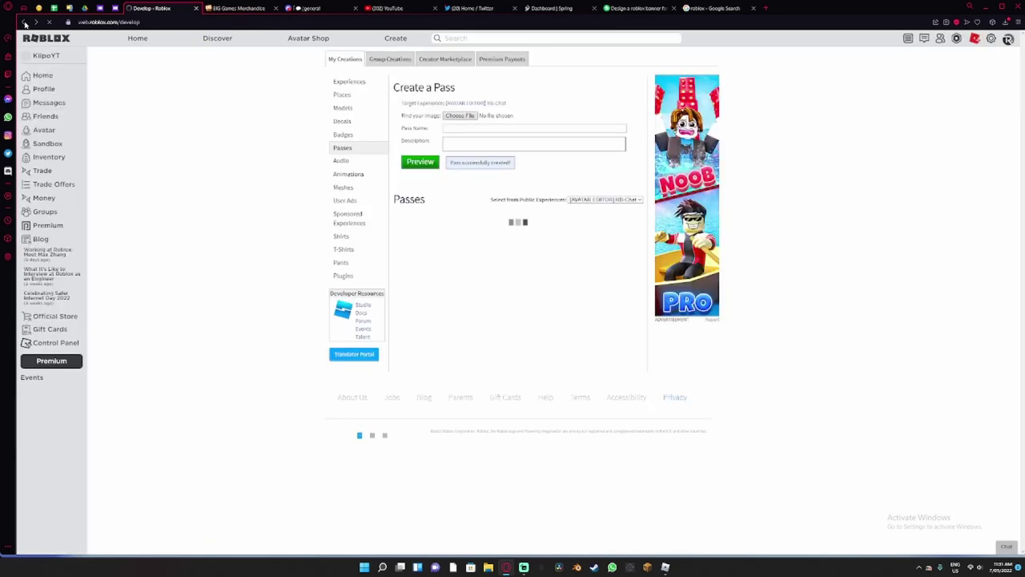
scroll(522, 490, down, 1)
scroll(519, 486, down, 2)
scroll(322, 257, up, 1)
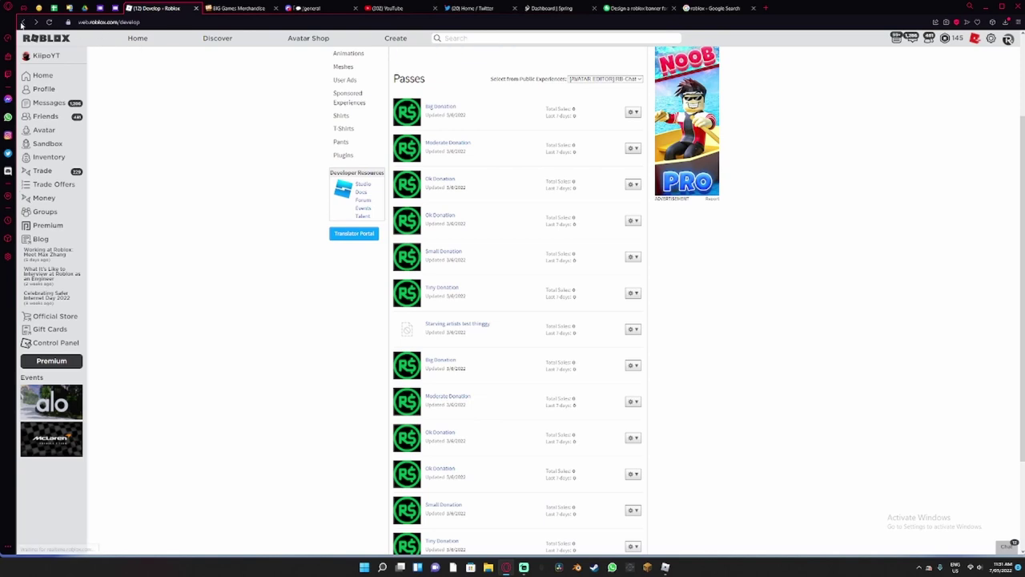
- Back in the Roblox game, price the dark blue painting with the copied game pass ID and display it in the Starter frame
key(alt+Tab)
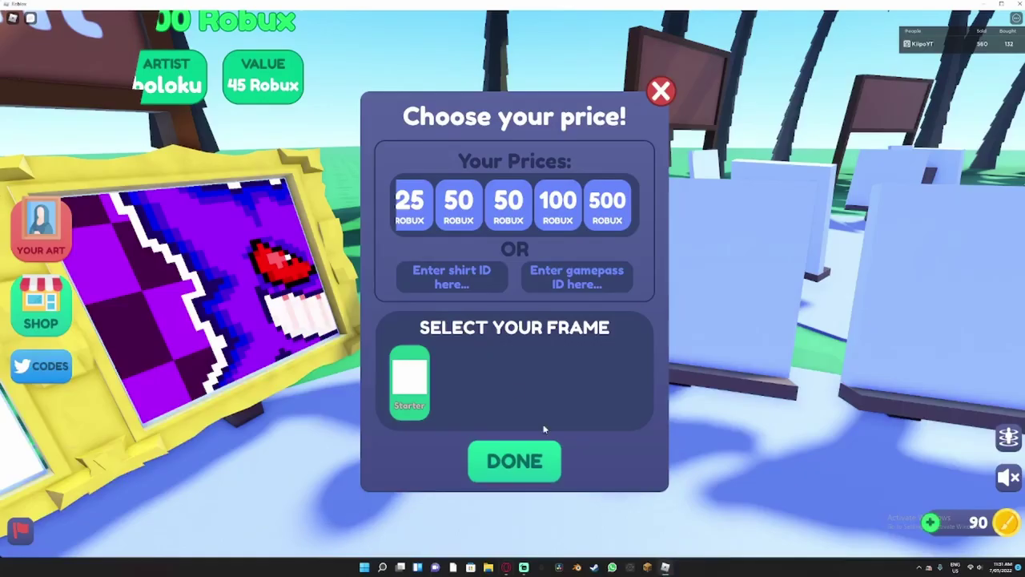
click(577, 276)
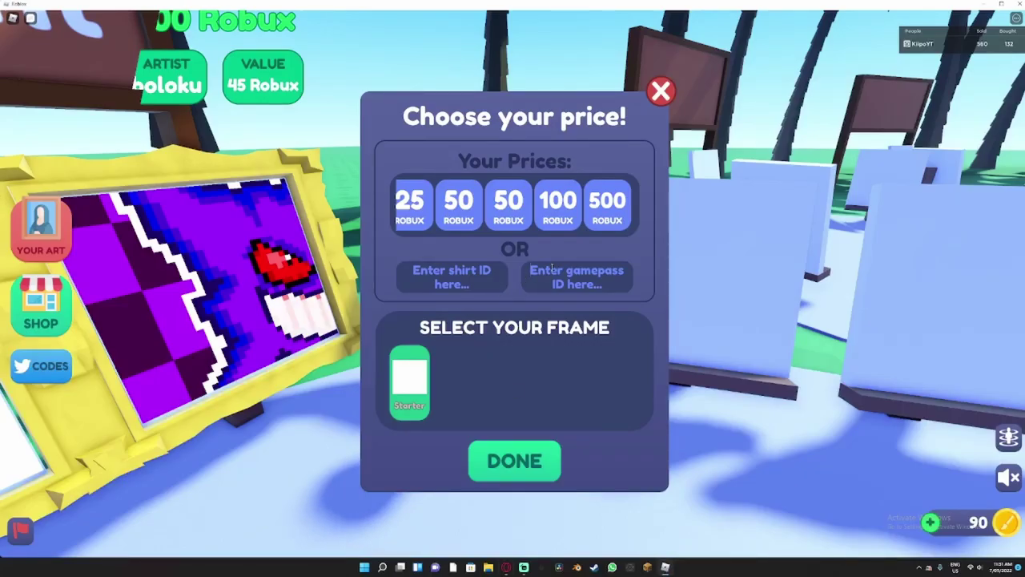
text(32626038)
click(526, 469)
click(529, 470)
- Walk around the booth to examine the displayed dark blue painting and its price, and look over the surrounding plaza
key(Left)
key(Right)
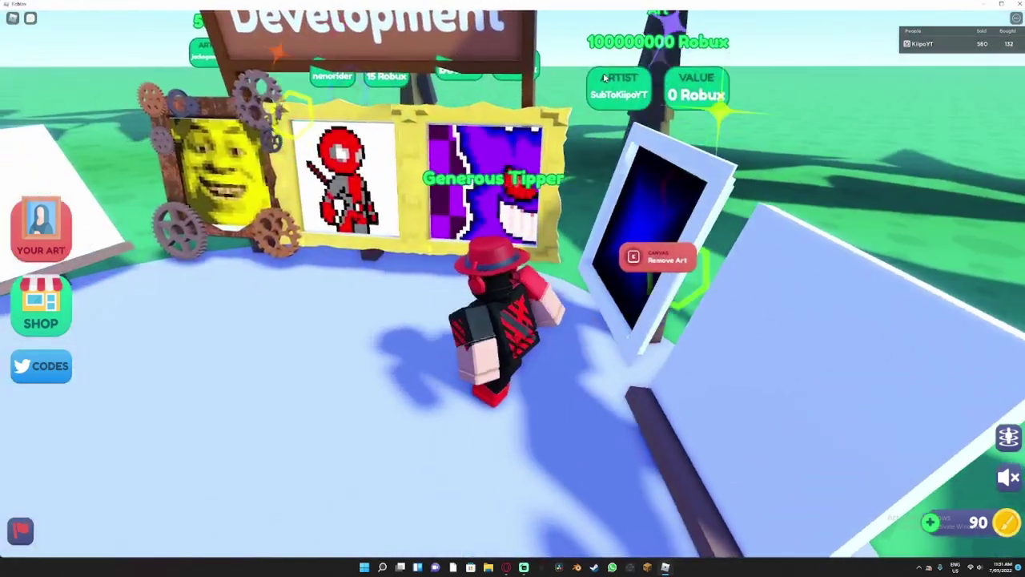
scroll(472, 54, down, 3)
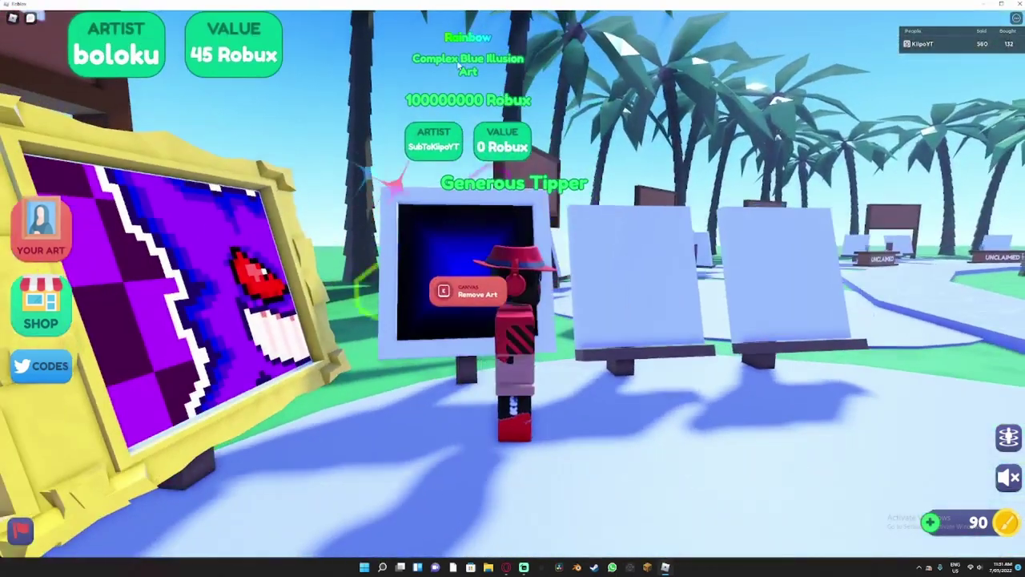
key(Left)
key(w)
key(s)
key(Right)
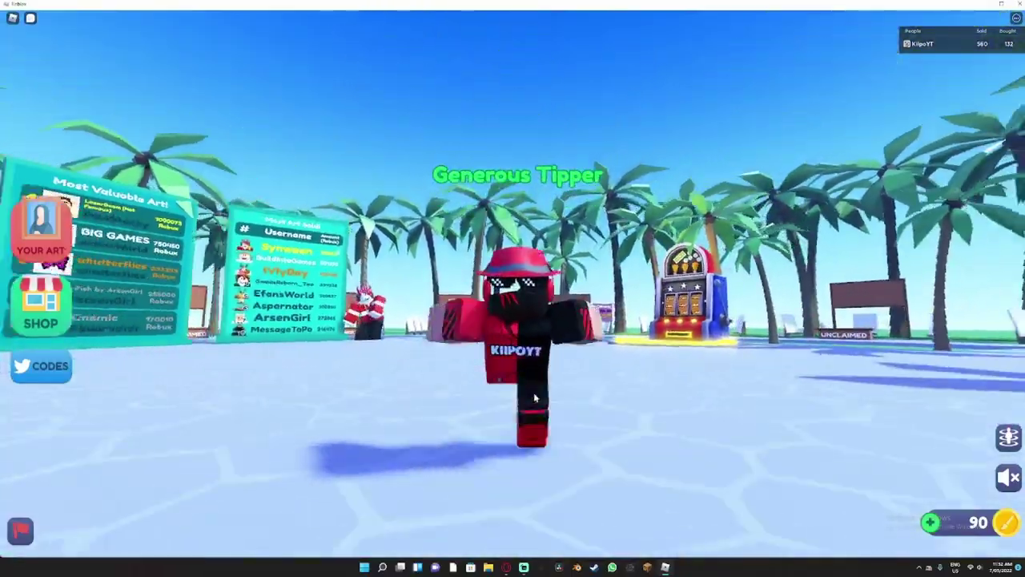